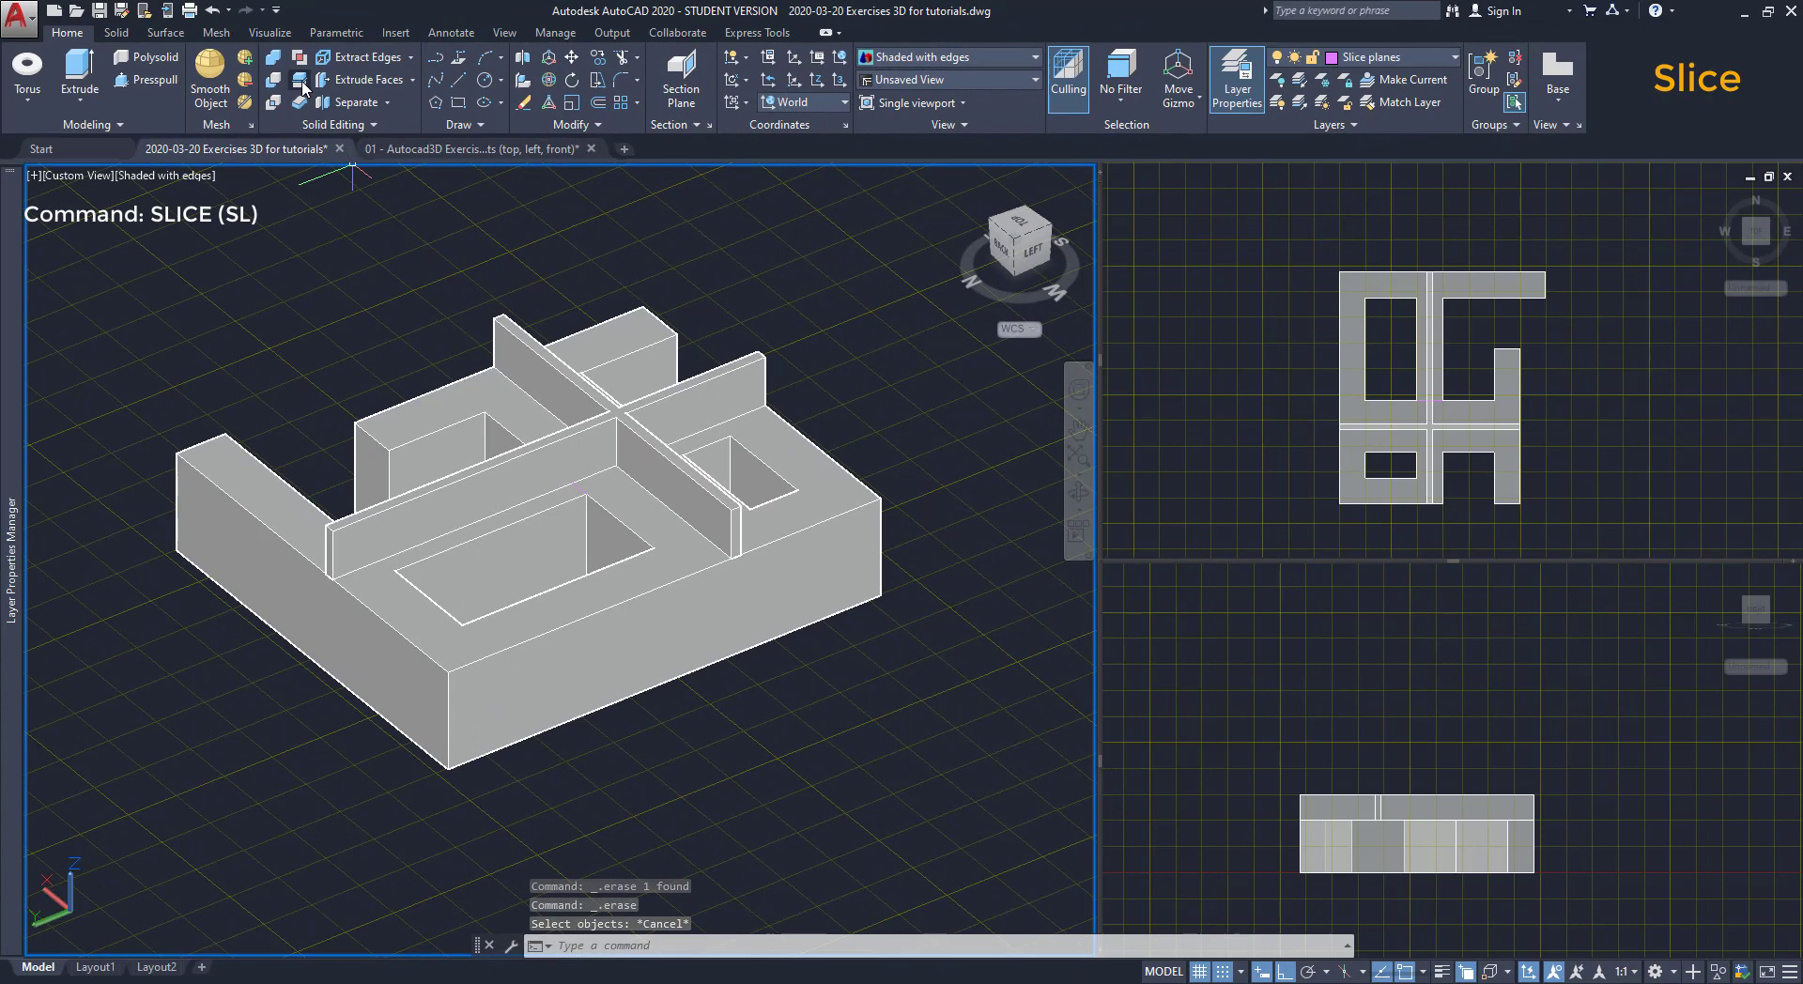
Start a slice on one of the two crossing wall solids and pick two cutting-plane points
{"action": "left_click", "coordinate": [304, 87]}
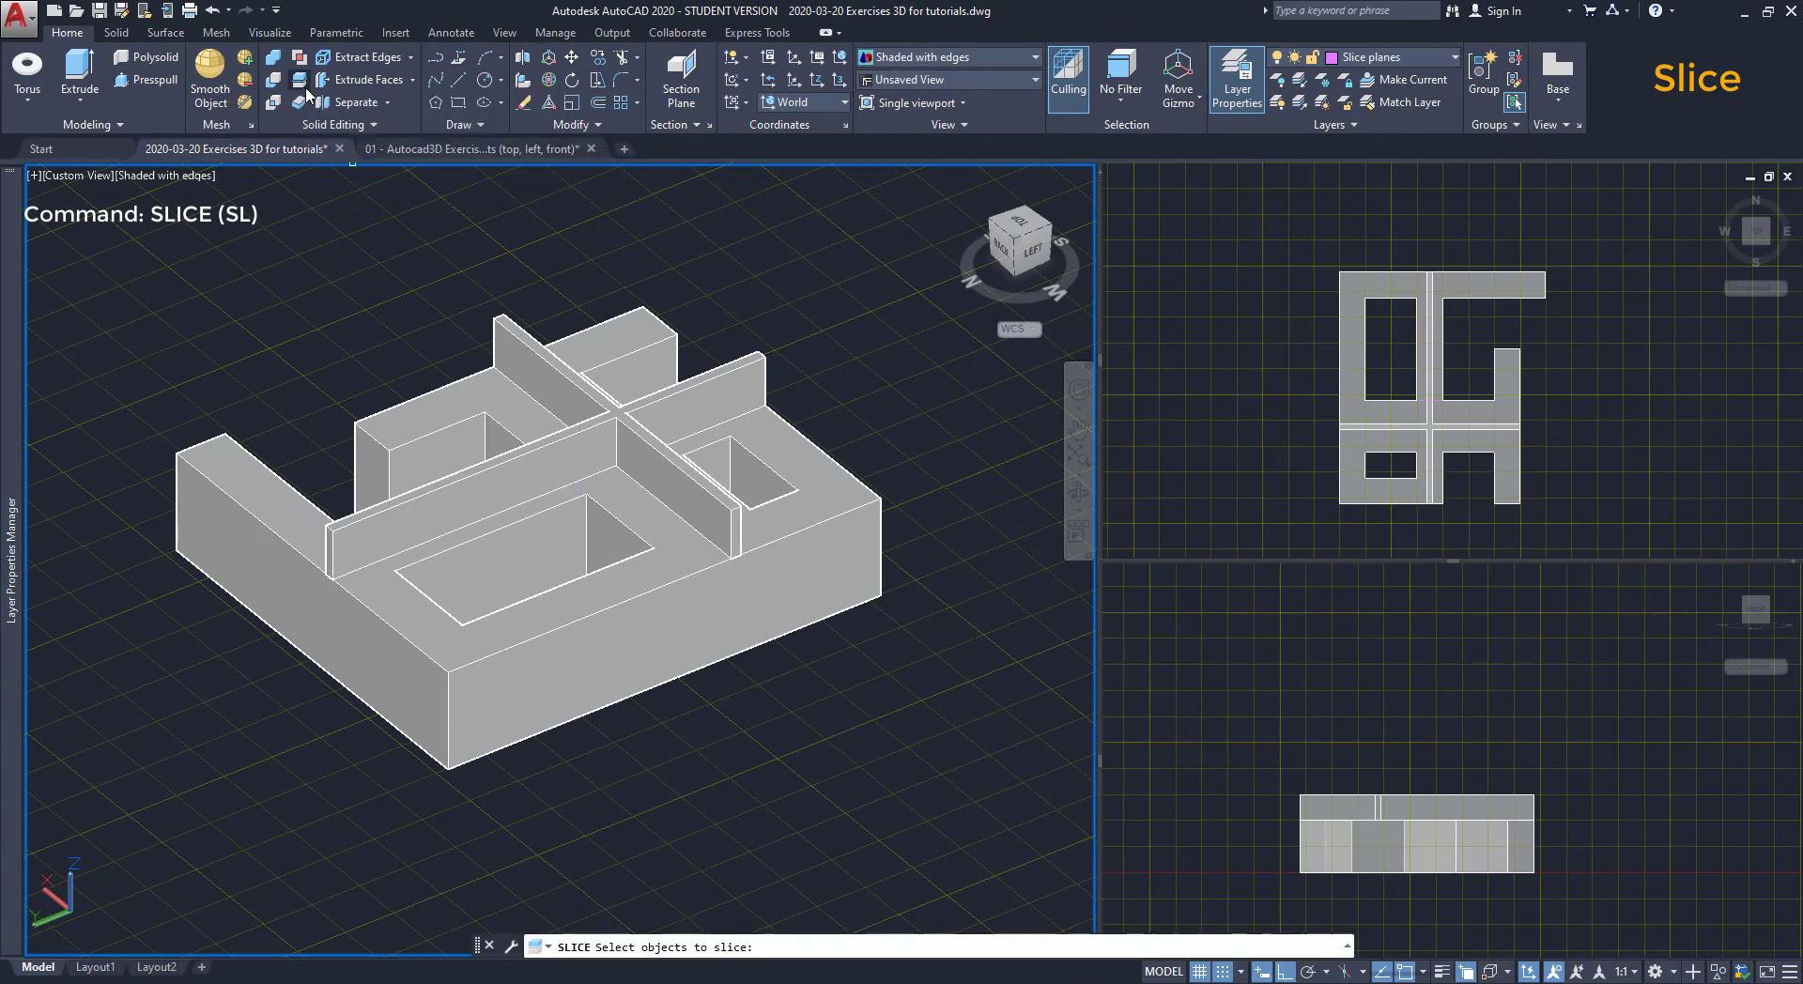
{"action": "left_click", "coordinate": [552, 365]}
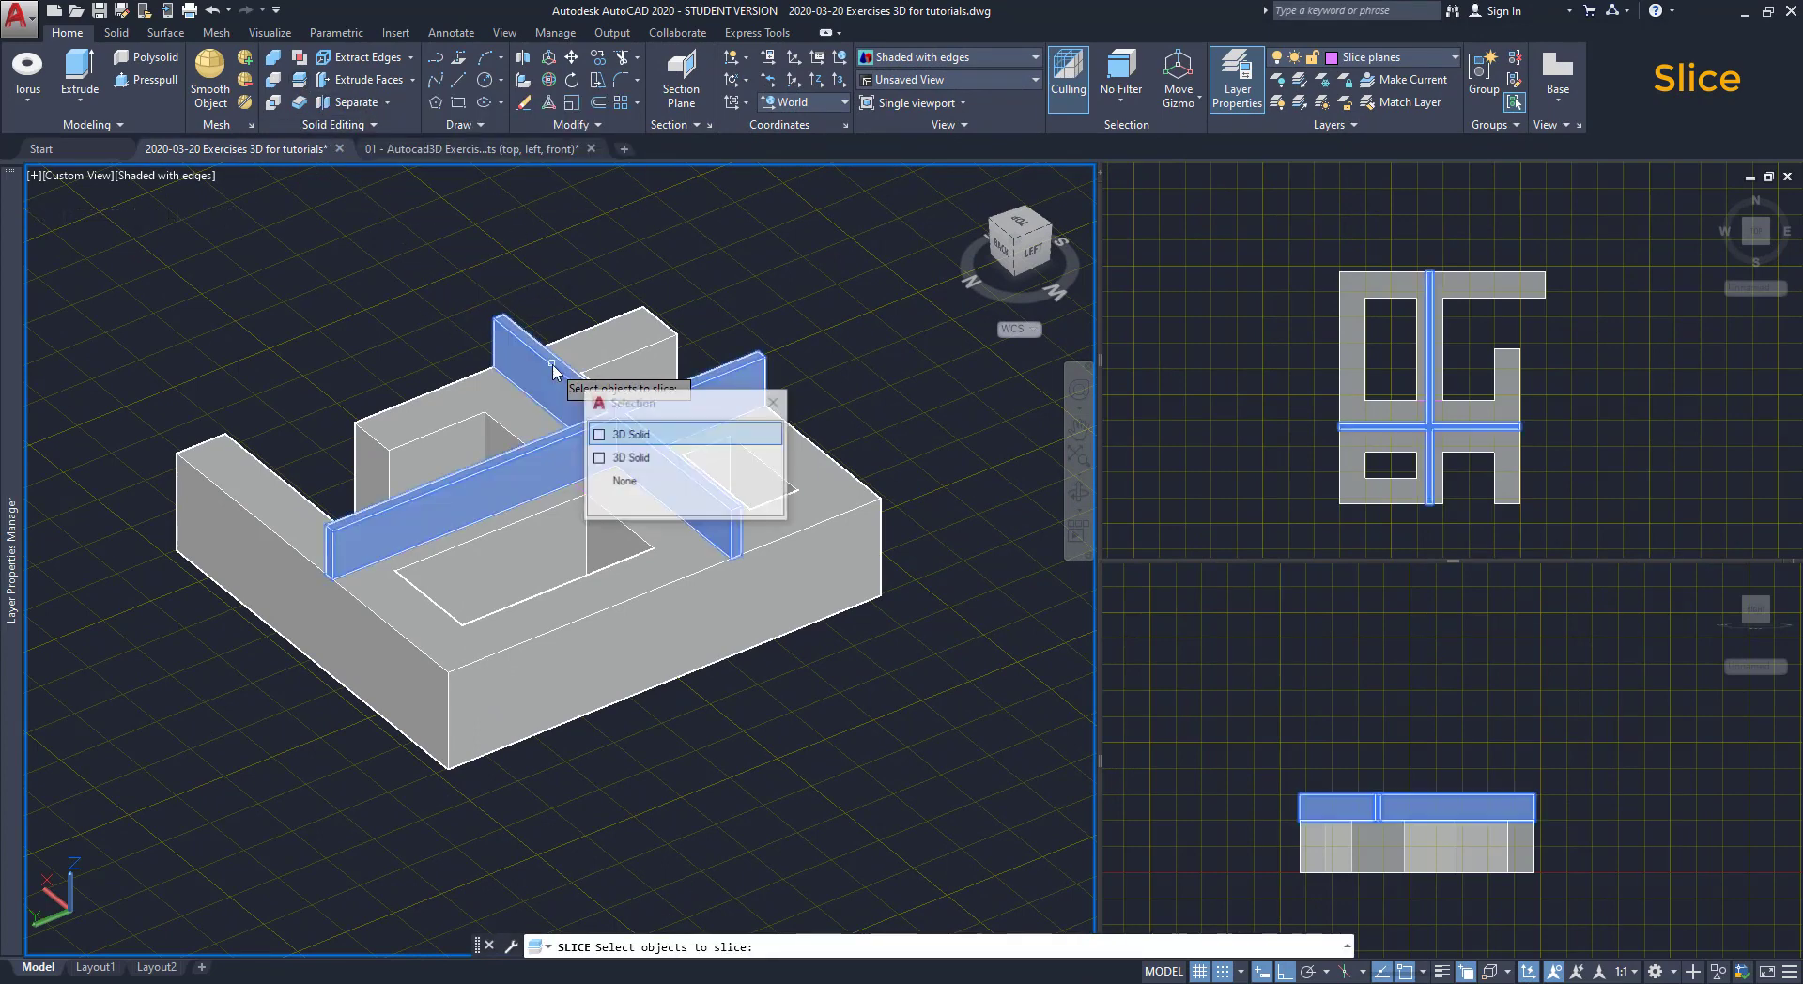
{"action": "key", "text": "Return"}
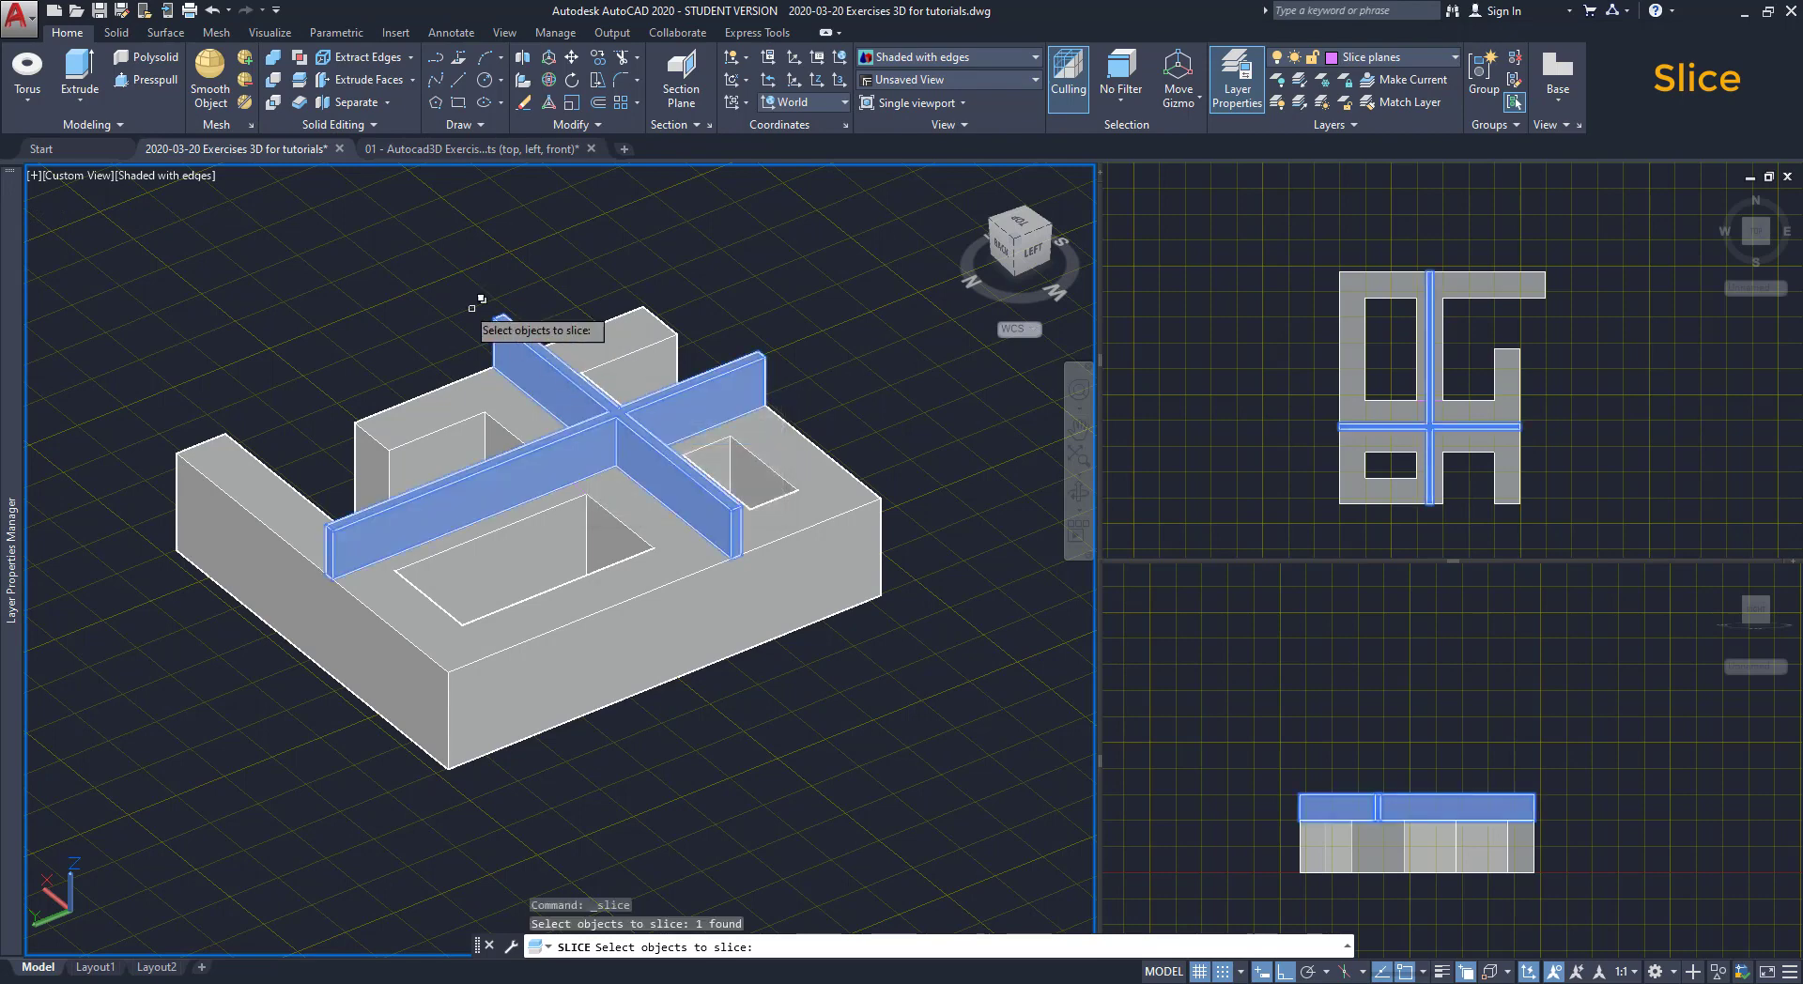
{"action": "key", "text": "Return"}
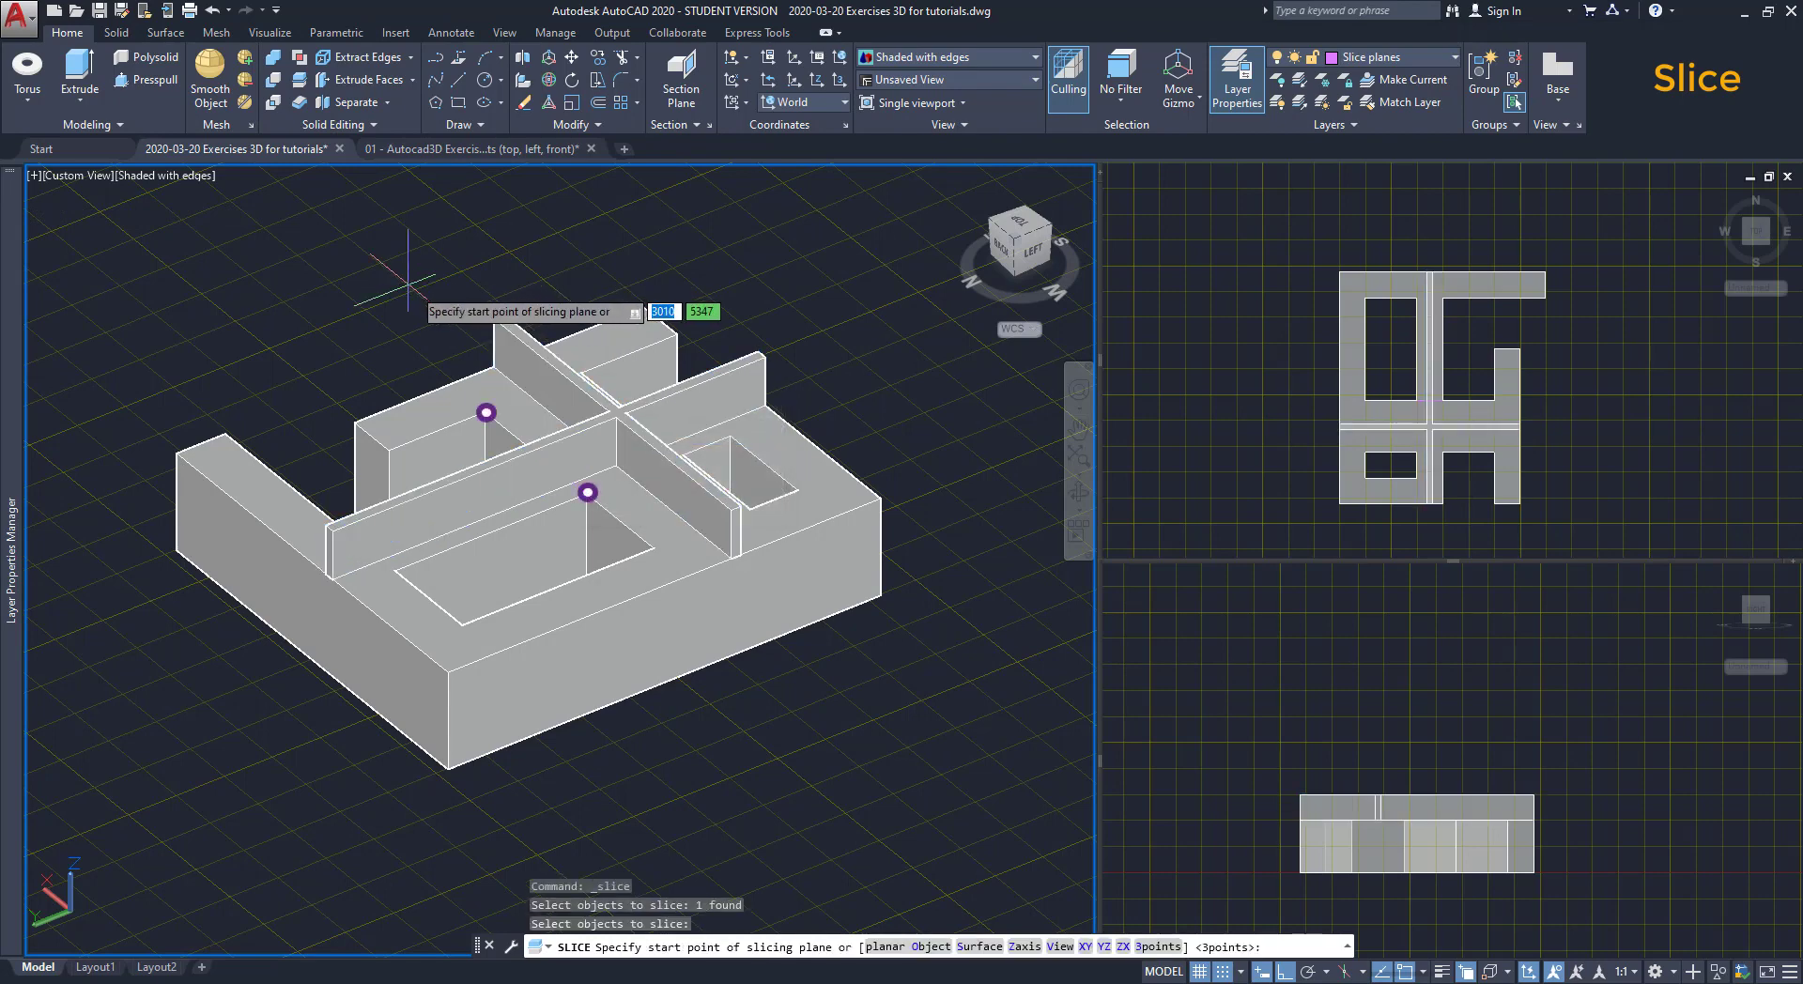
{"action": "left_click", "coordinate": [587, 493]}
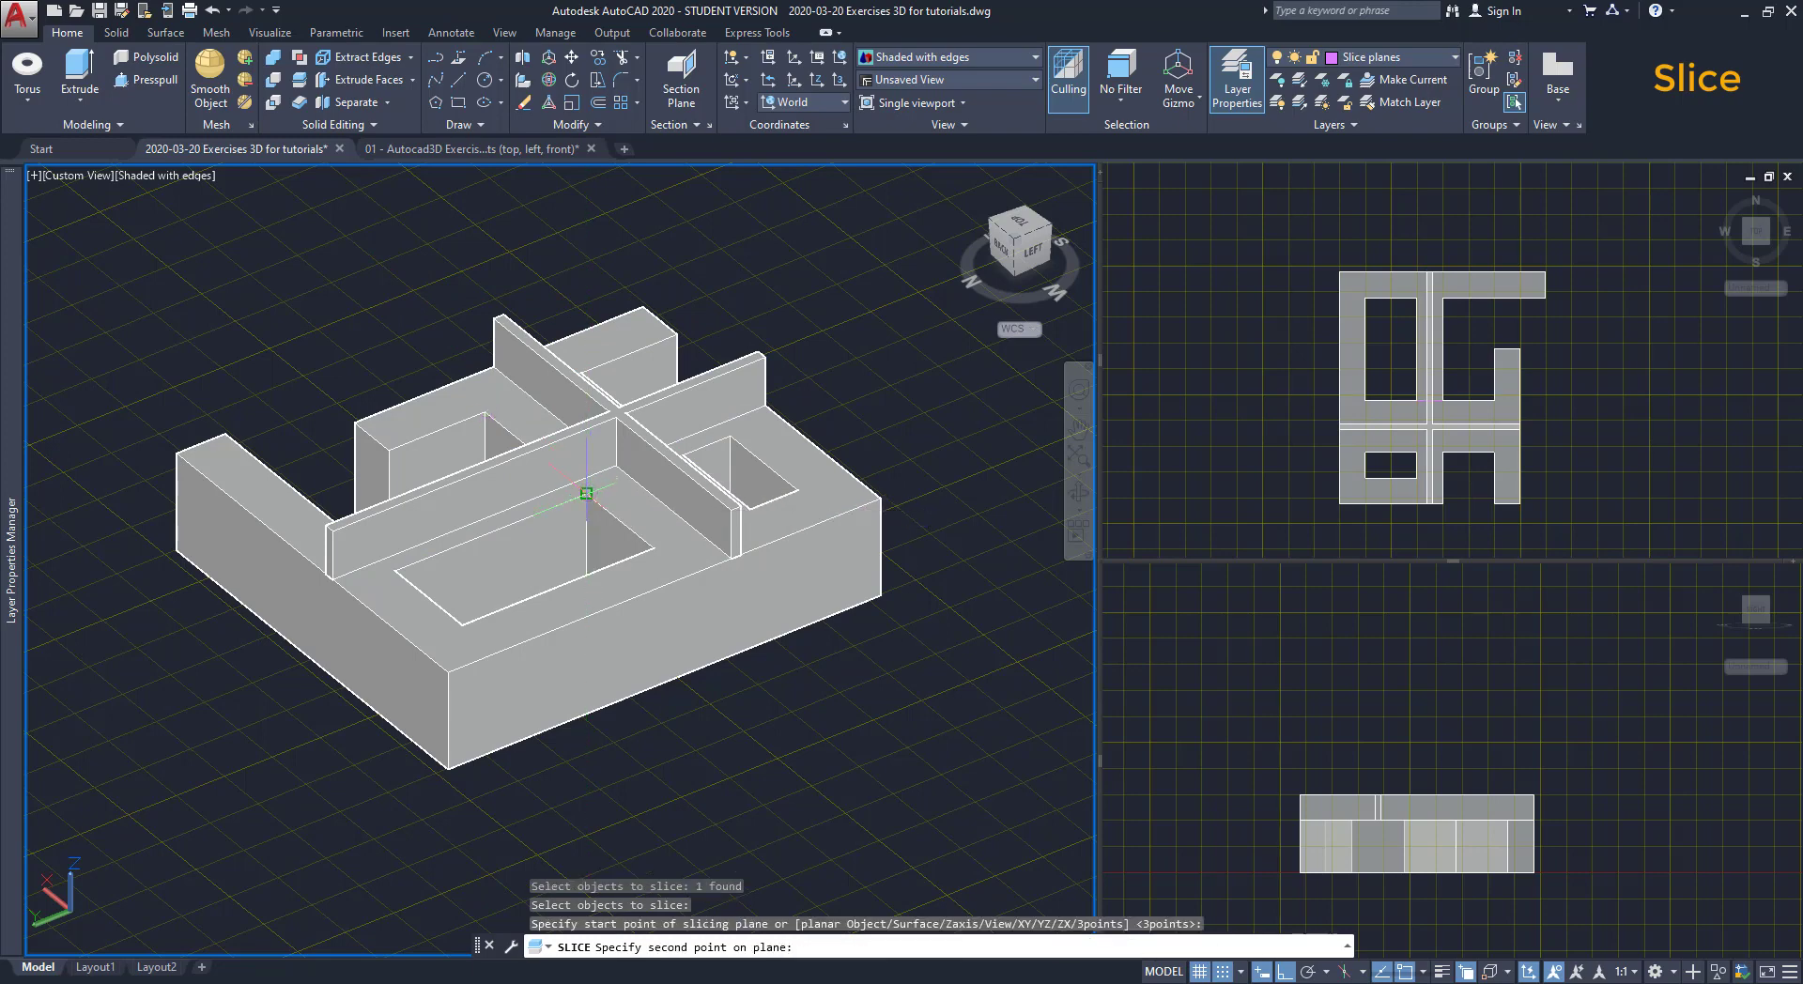
{"action": "left_click", "coordinate": [484, 411]}
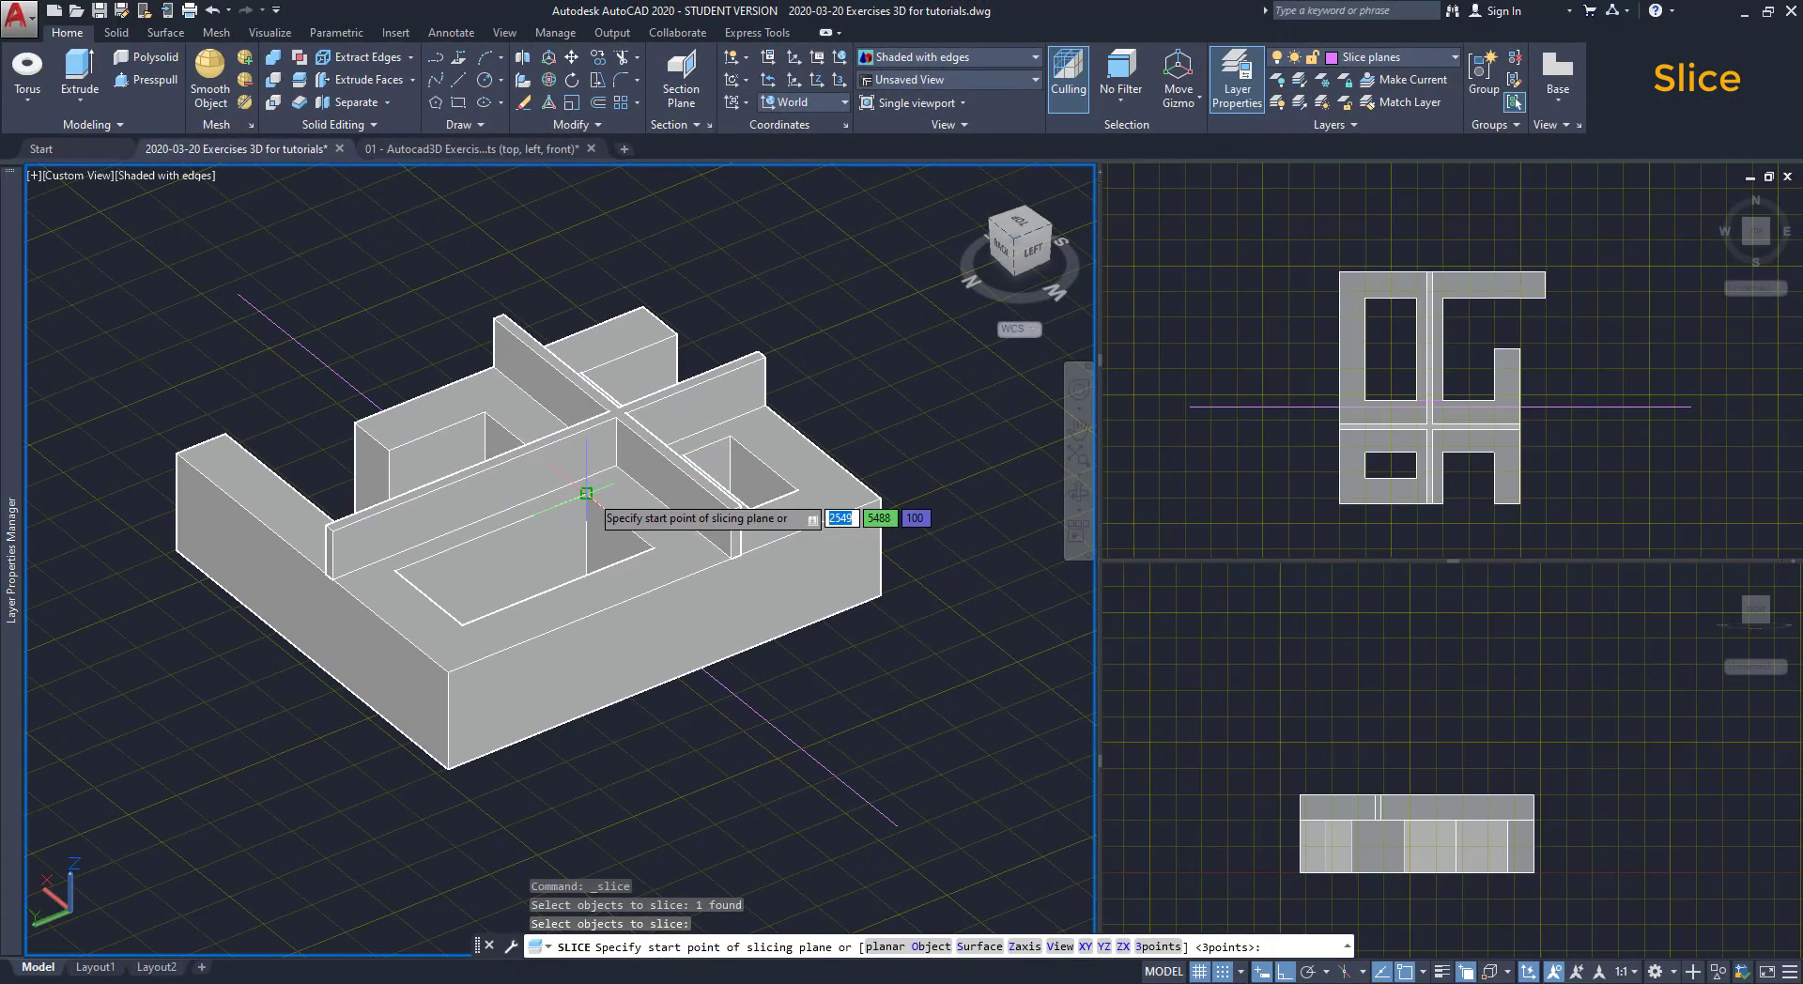
Cut the walls with a plane from the start point to the wall endpoint, keeping the picked side
{"action": "left_click", "coordinate": [586, 493]}
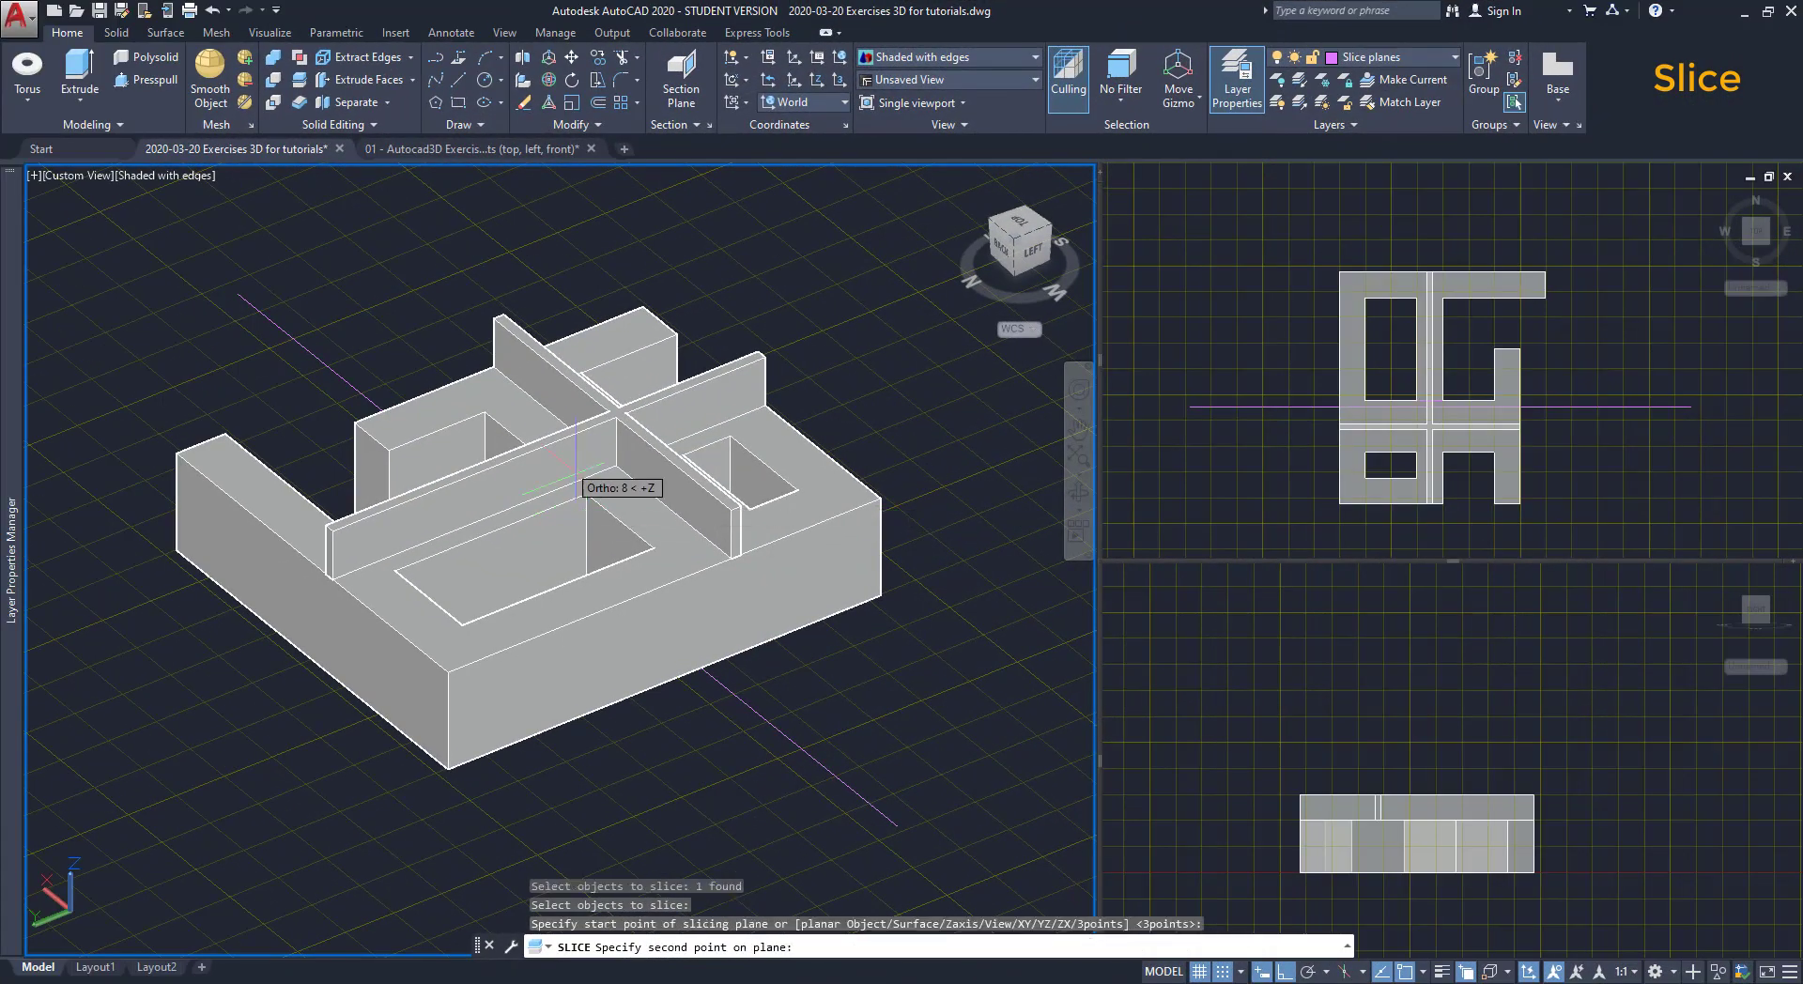
{"action": "left_click", "coordinate": [485, 412]}
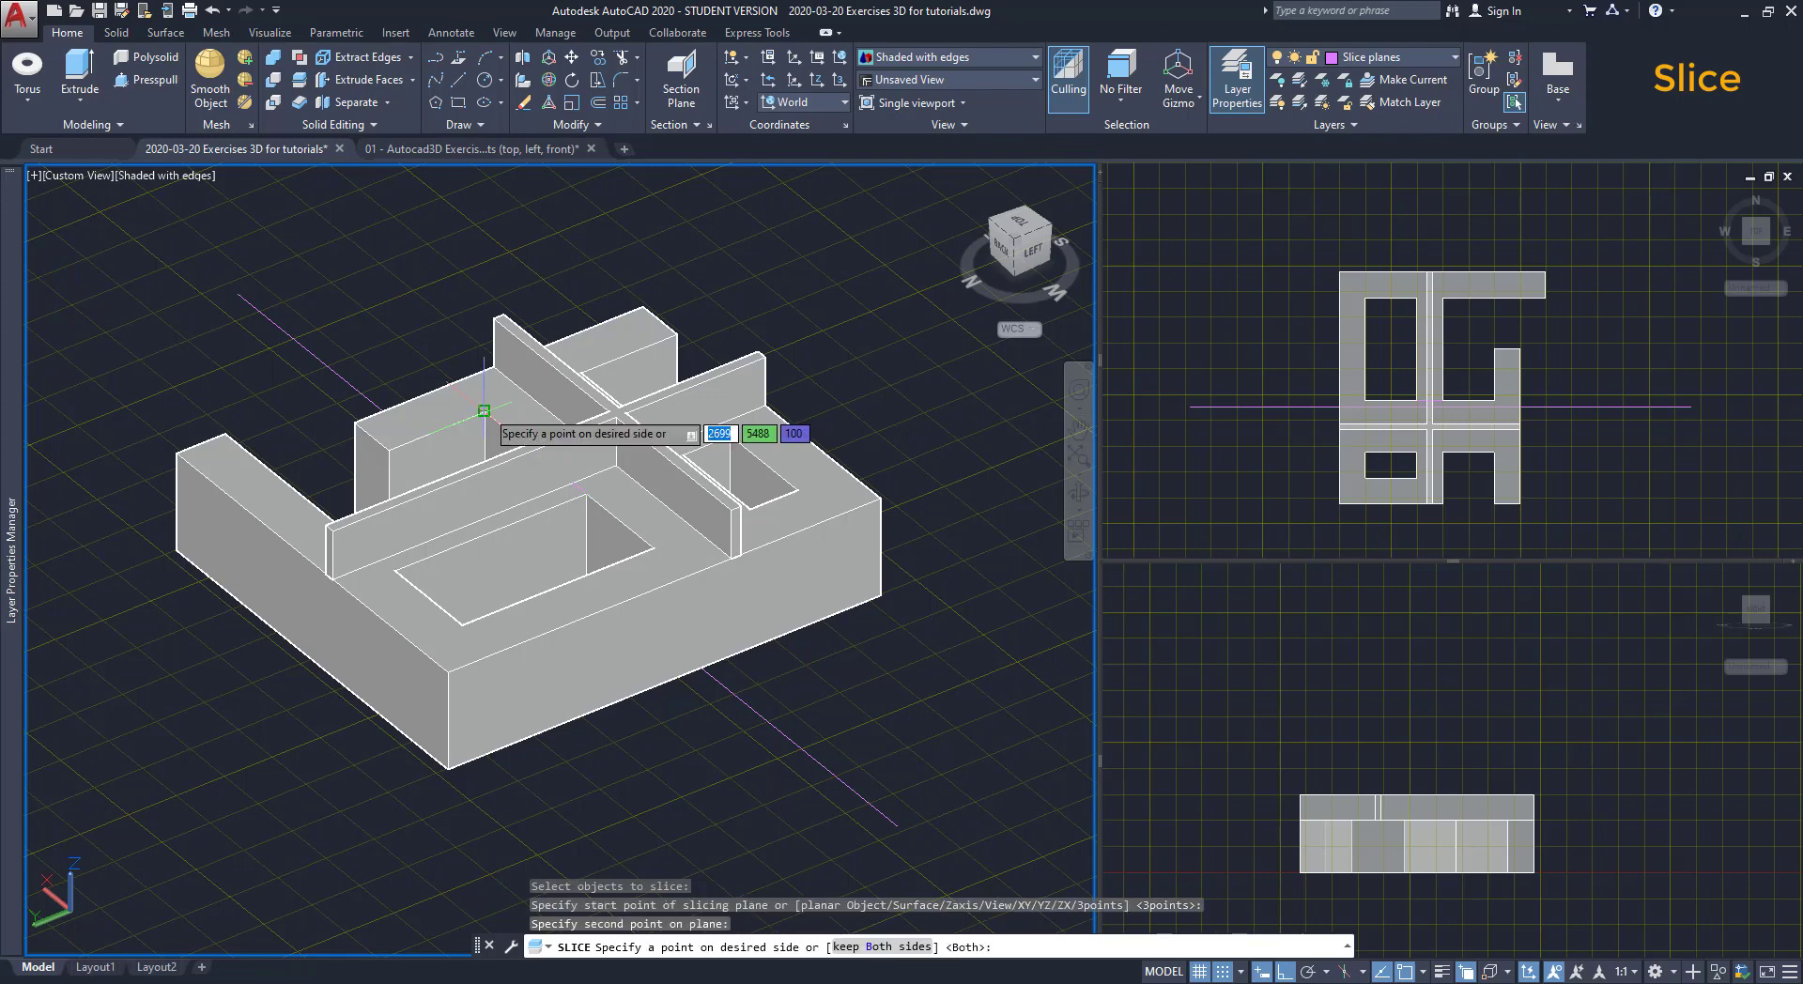
{"action": "left_click", "coordinate": [499, 317]}
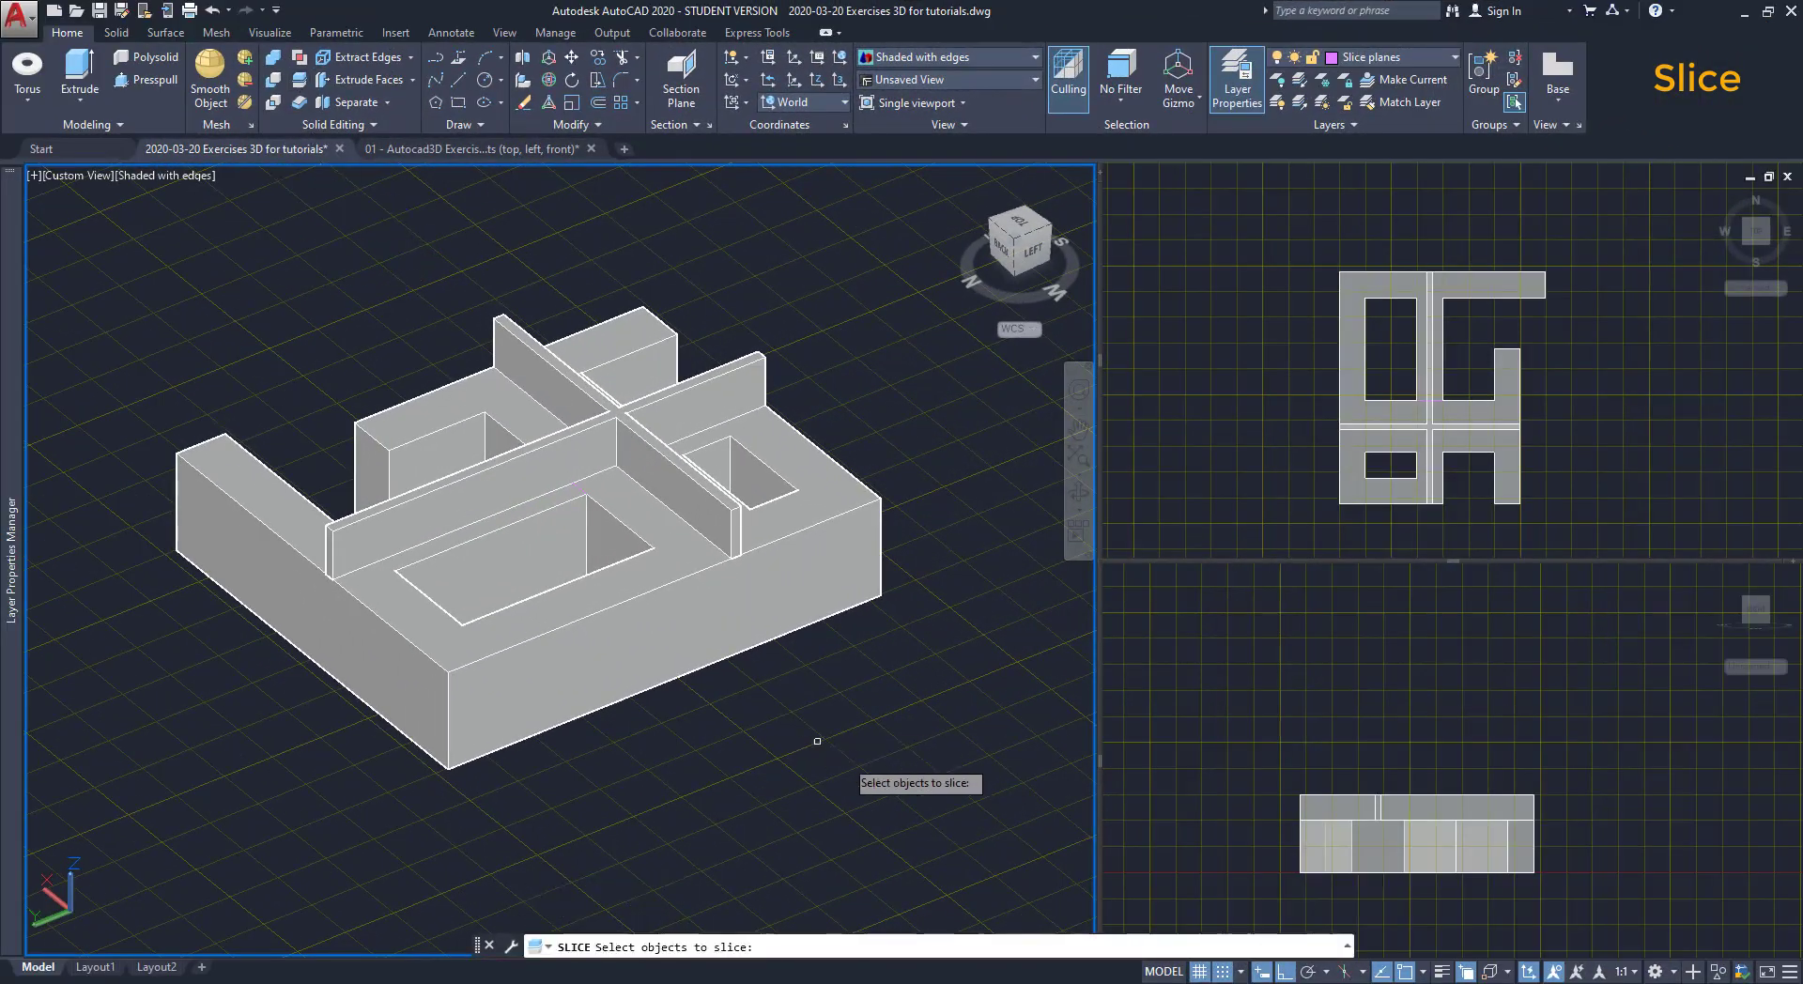
{"action": "left_click", "coordinate": [881, 757]}
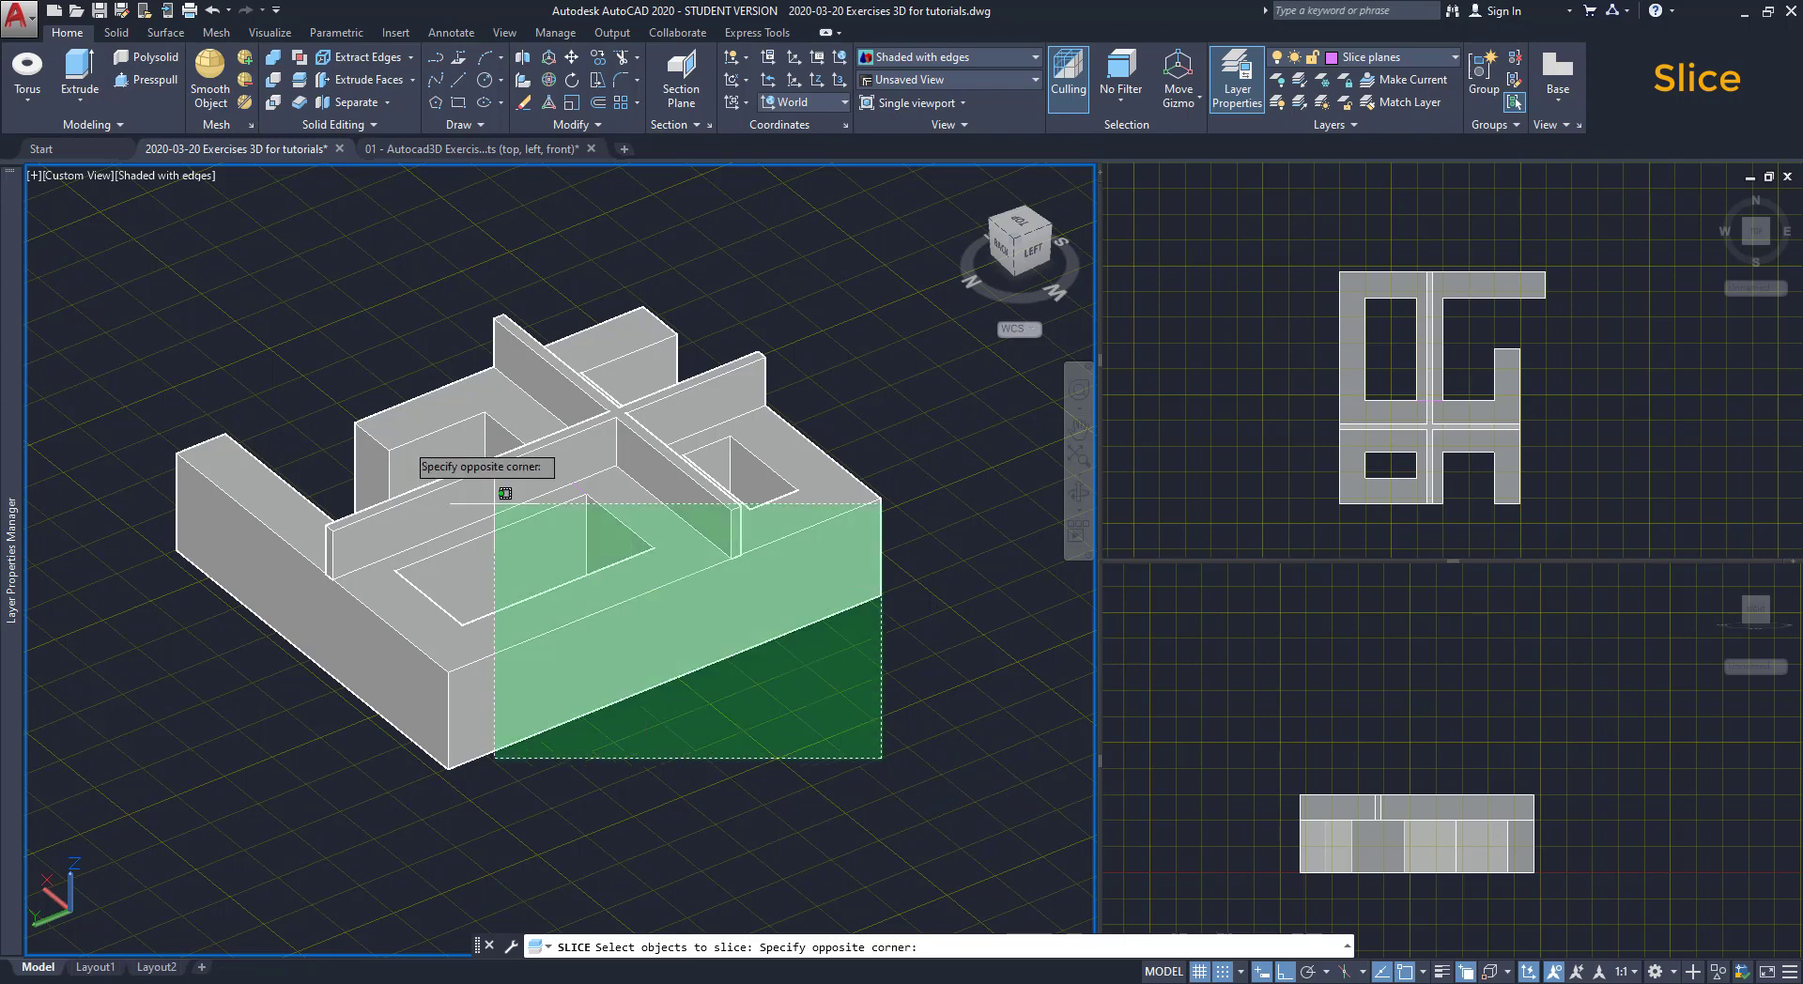
{"action": "left_click", "coordinate": [160, 290]}
{"action": "key", "text": "Return"}
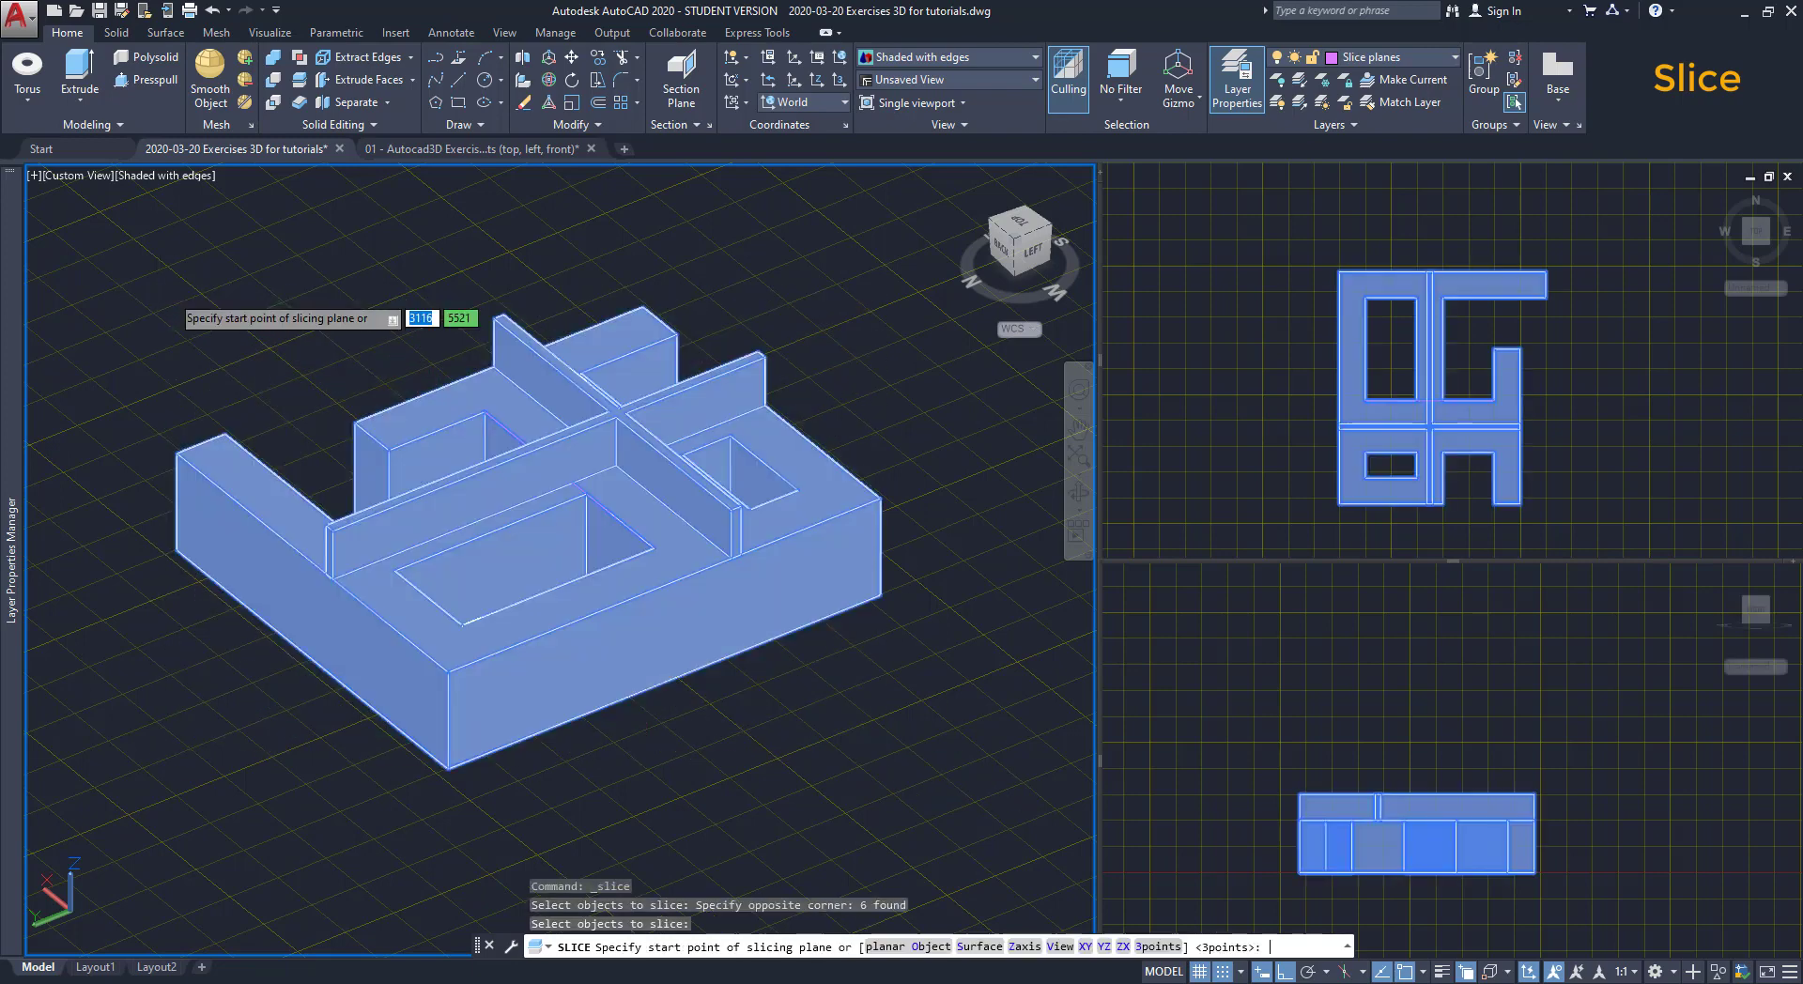
{"action": "left_click", "coordinate": [152, 750]}
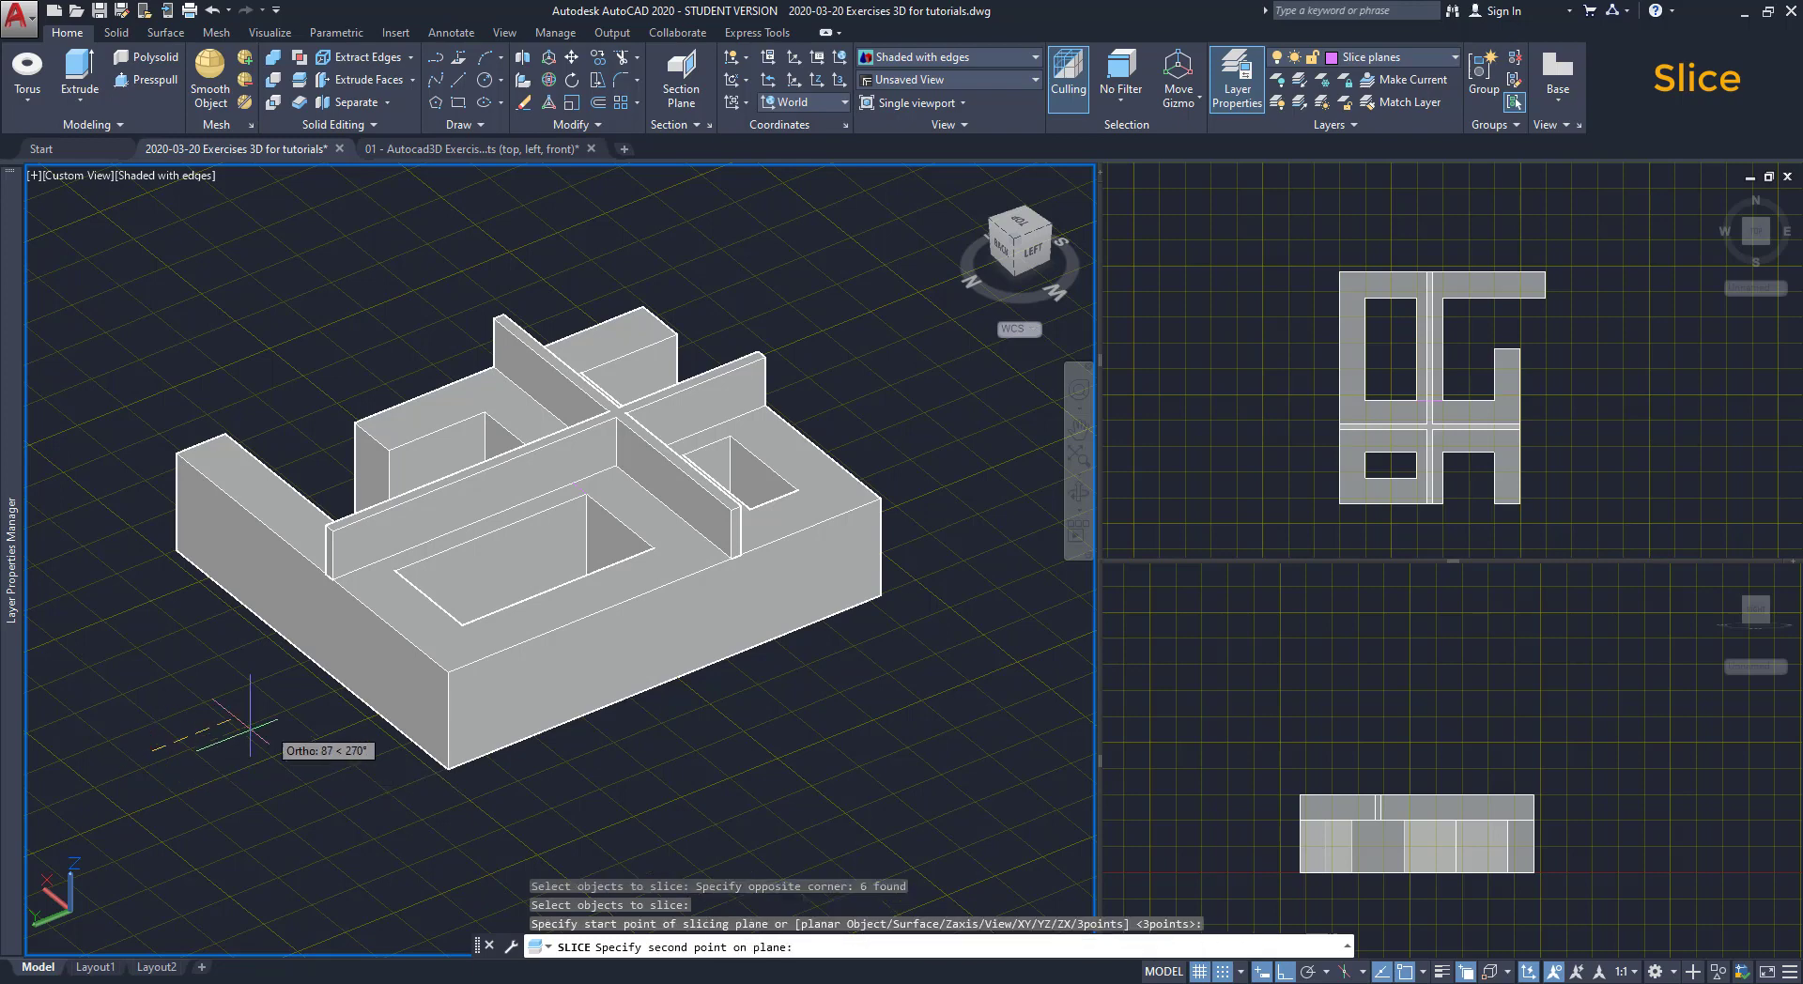
{"action": "left_click", "coordinate": [962, 448]}
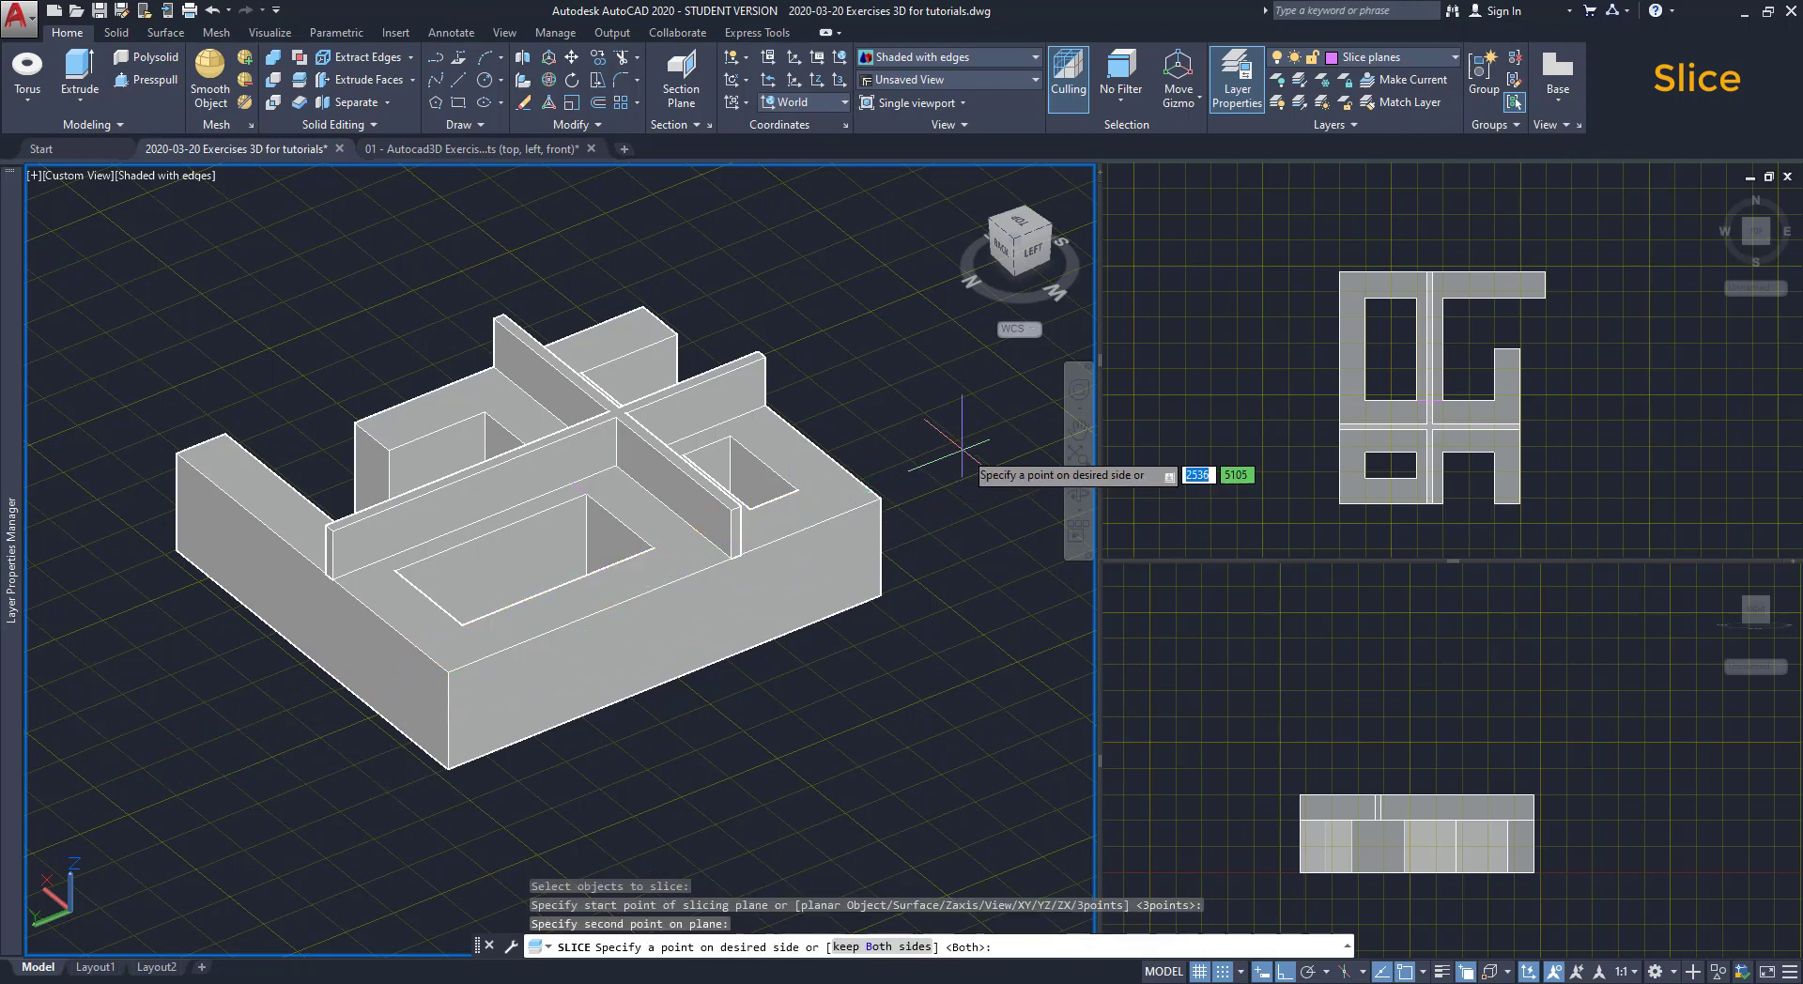
{"action": "left_click", "coordinate": [874, 502]}
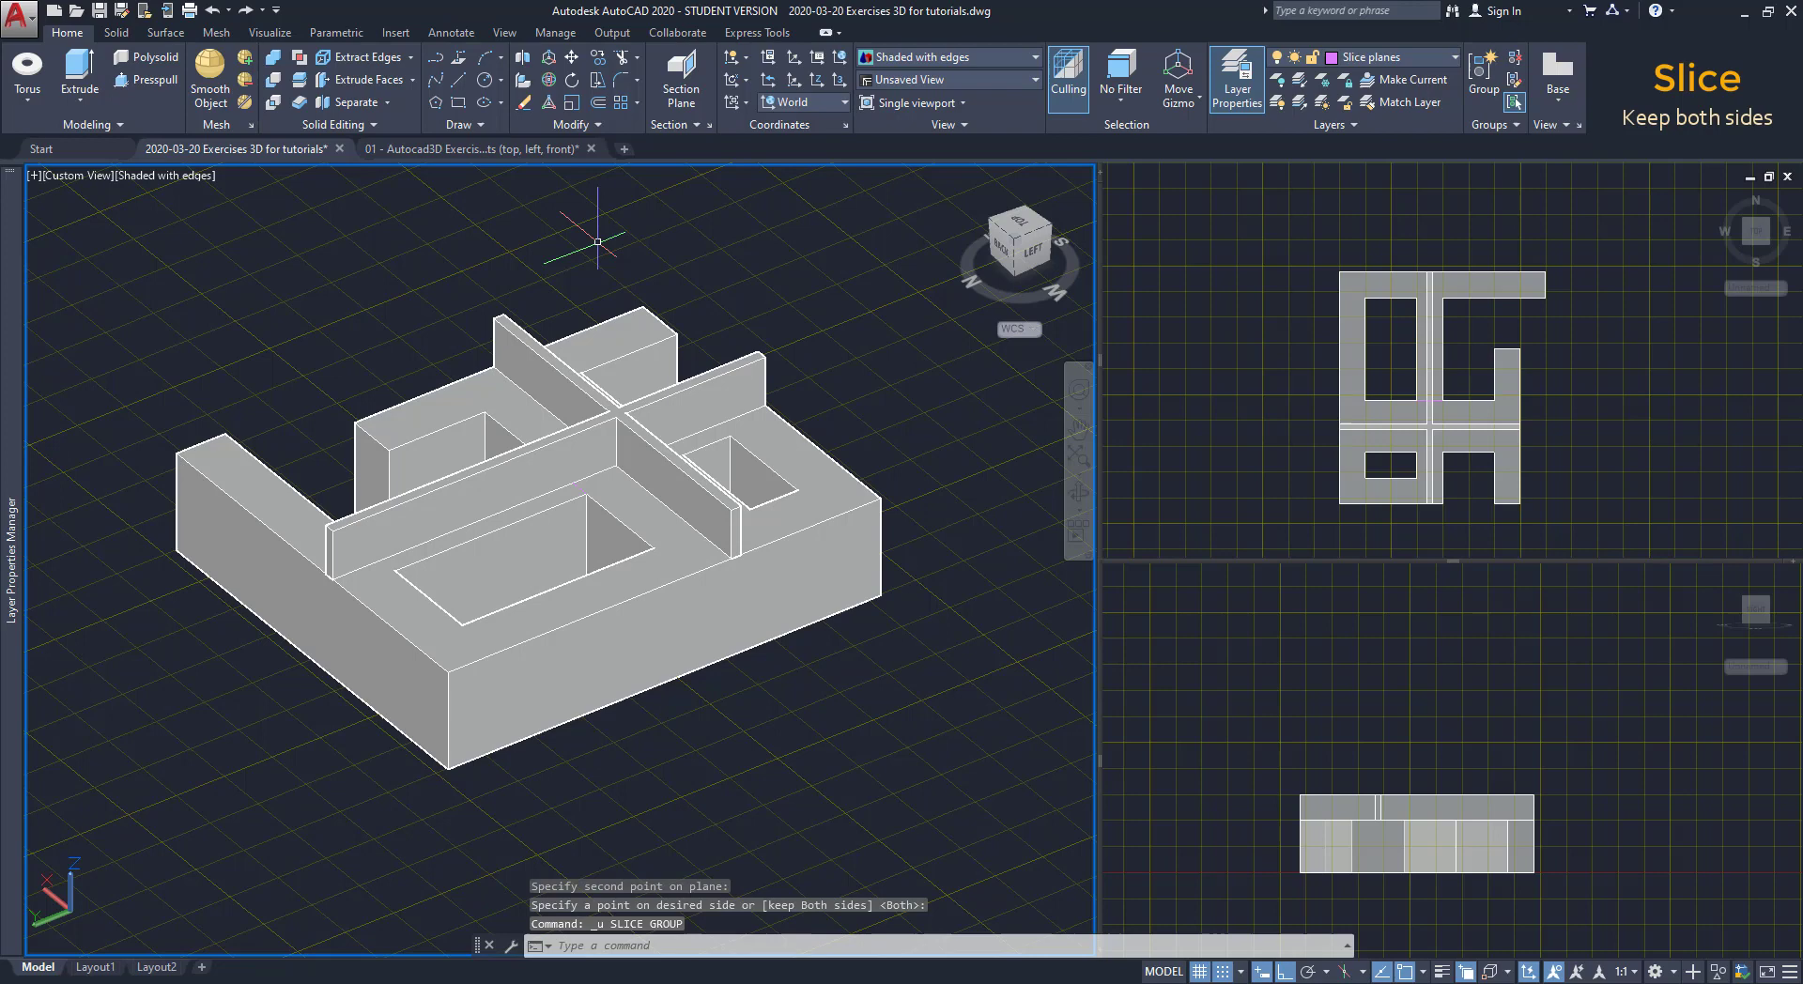
Slice all six solids with a vertical plane through two points, keeping both halves
{"action": "left_click", "coordinate": [299, 79]}
{"action": "left_click", "coordinate": [980, 758]}
{"action": "left_click", "coordinate": [71, 205]}
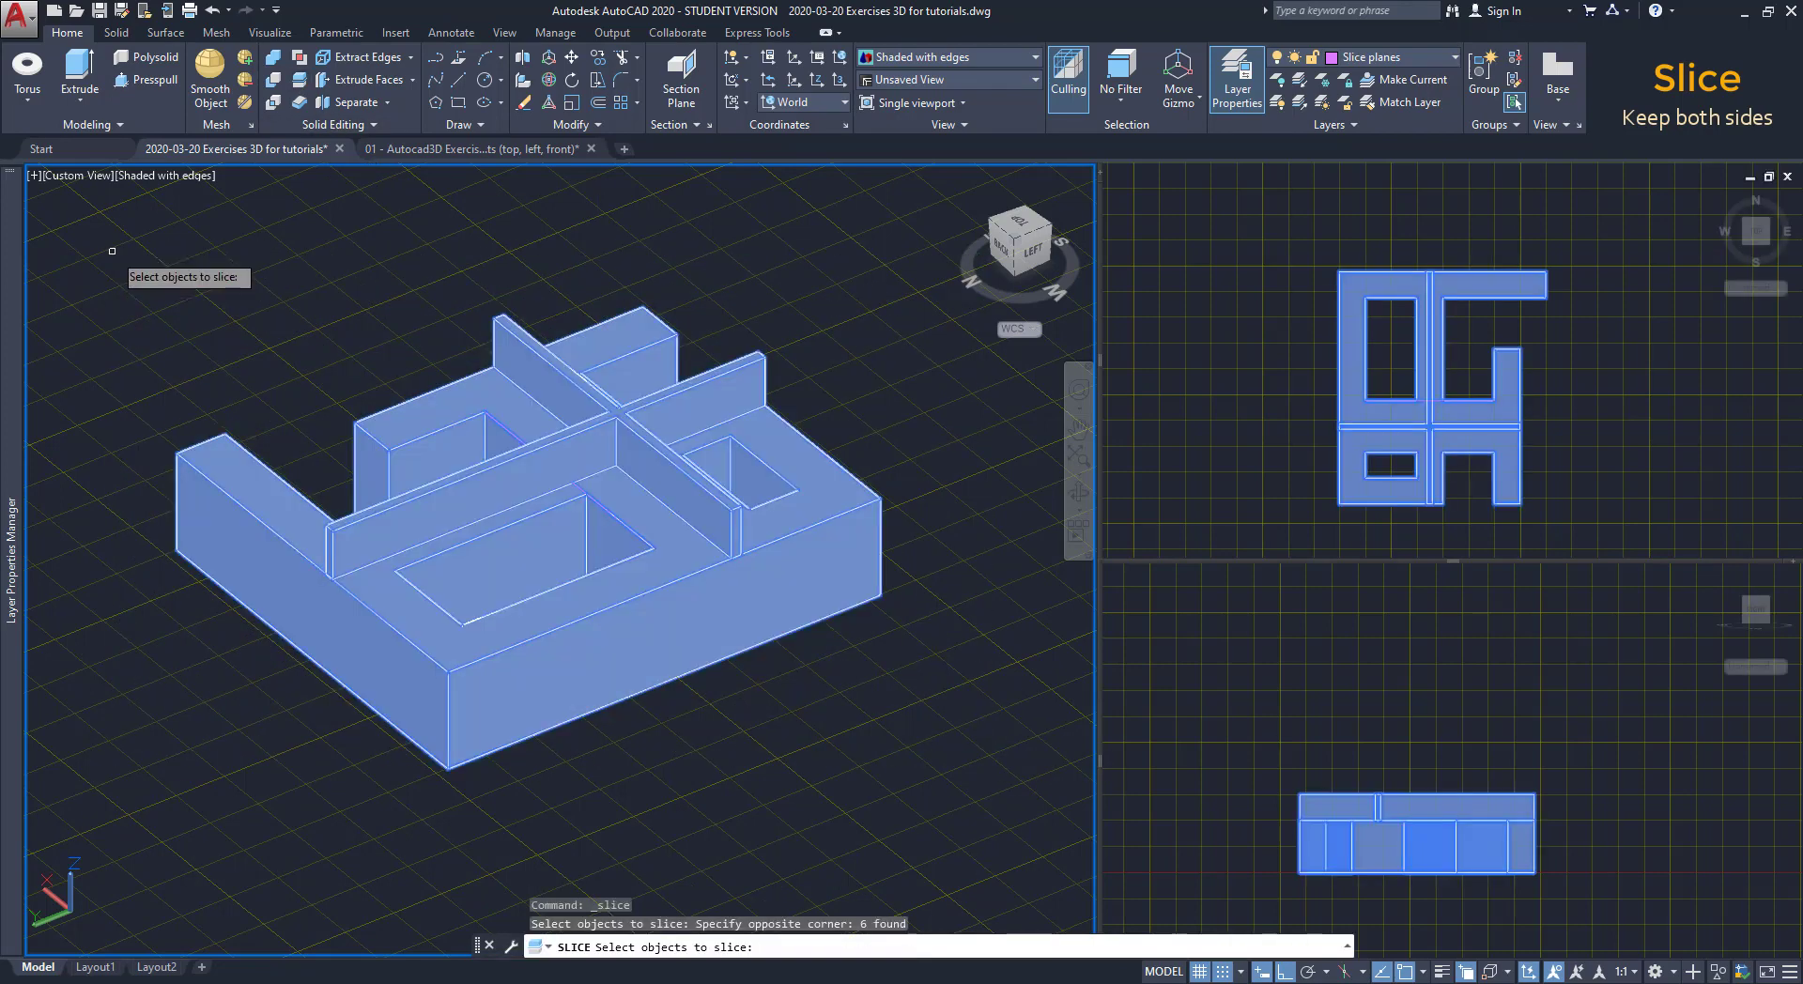
{"action": "key", "text": "Return"}
{"action": "left_click", "coordinate": [413, 474]}
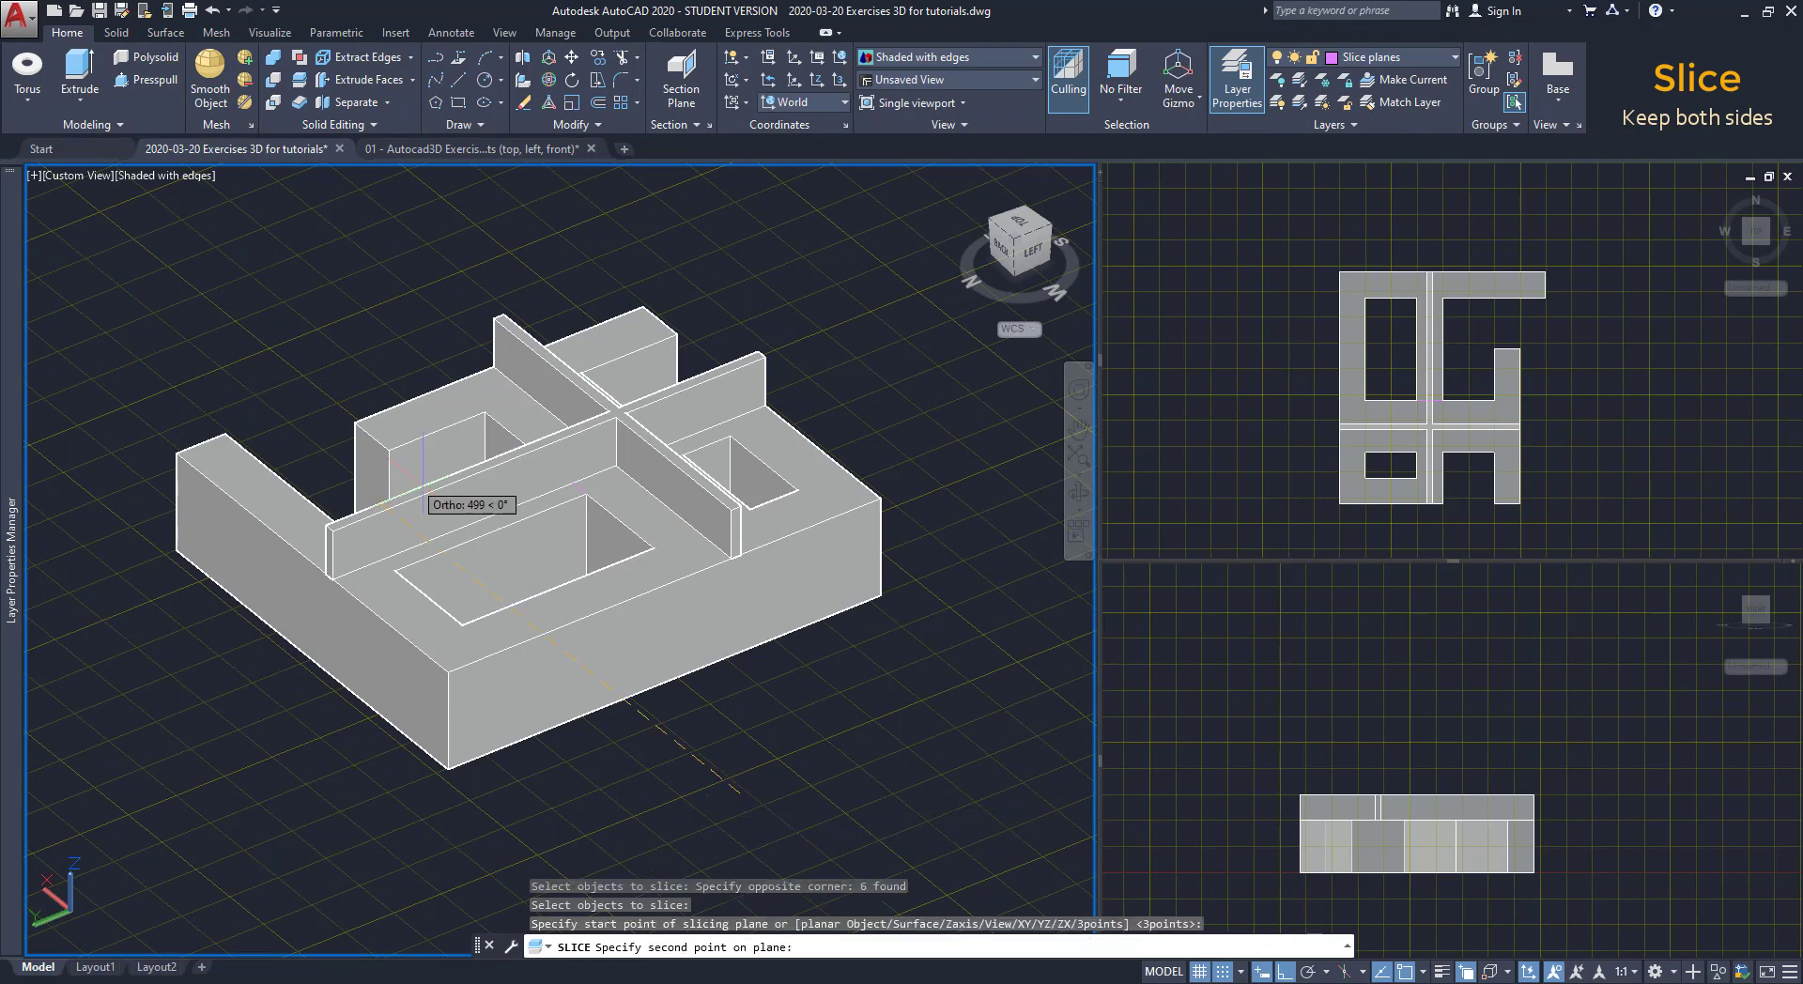
{"action": "left_click", "coordinate": [211, 334]}
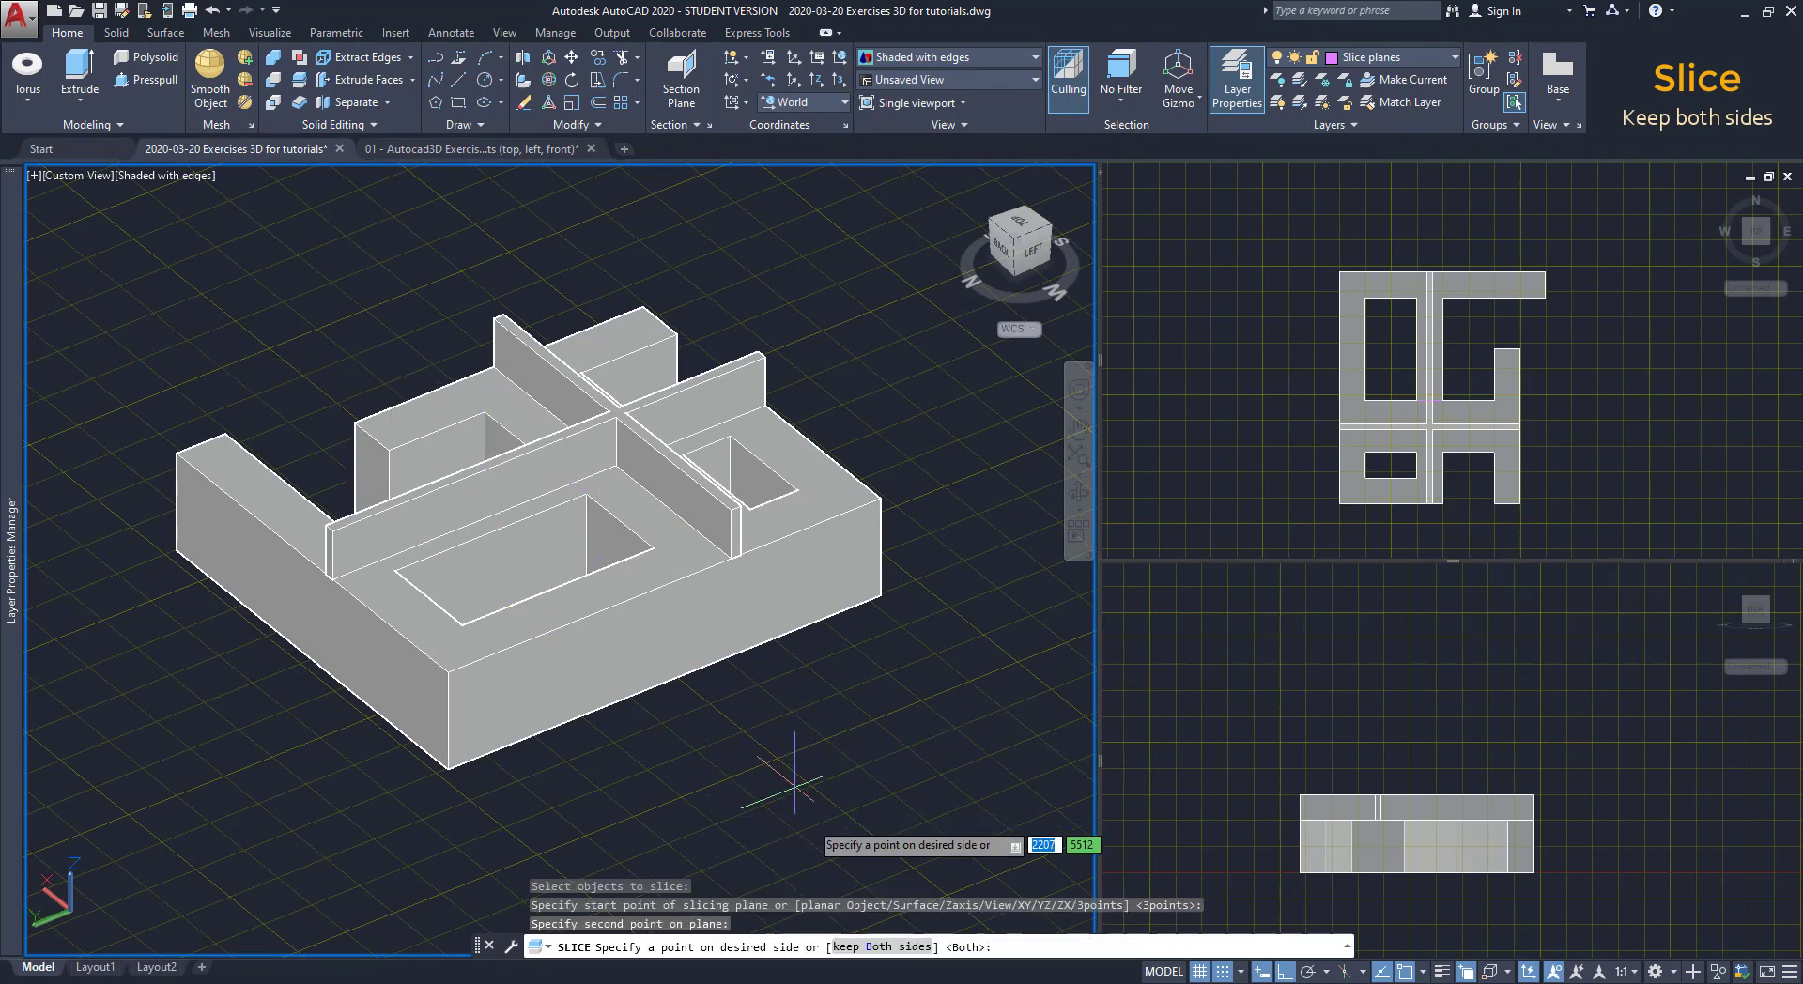
{"action": "left_click", "coordinate": [880, 947]}
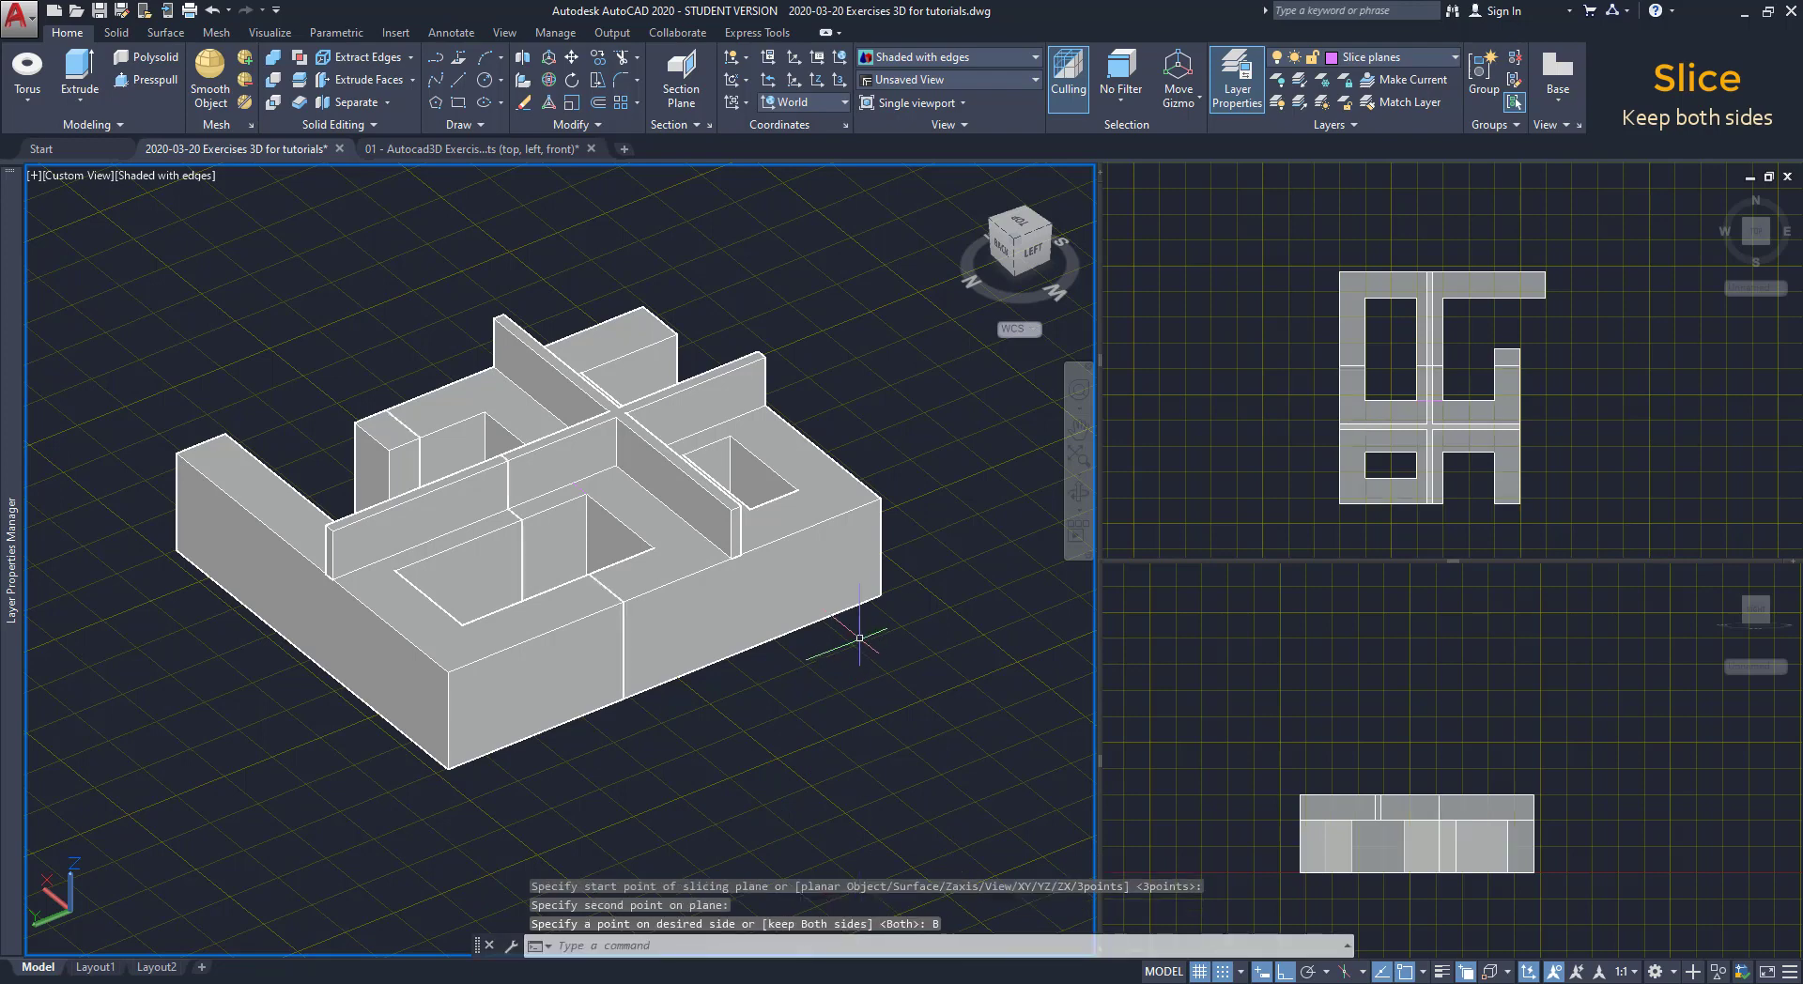
{"action": "left_click", "coordinate": [740, 514]}
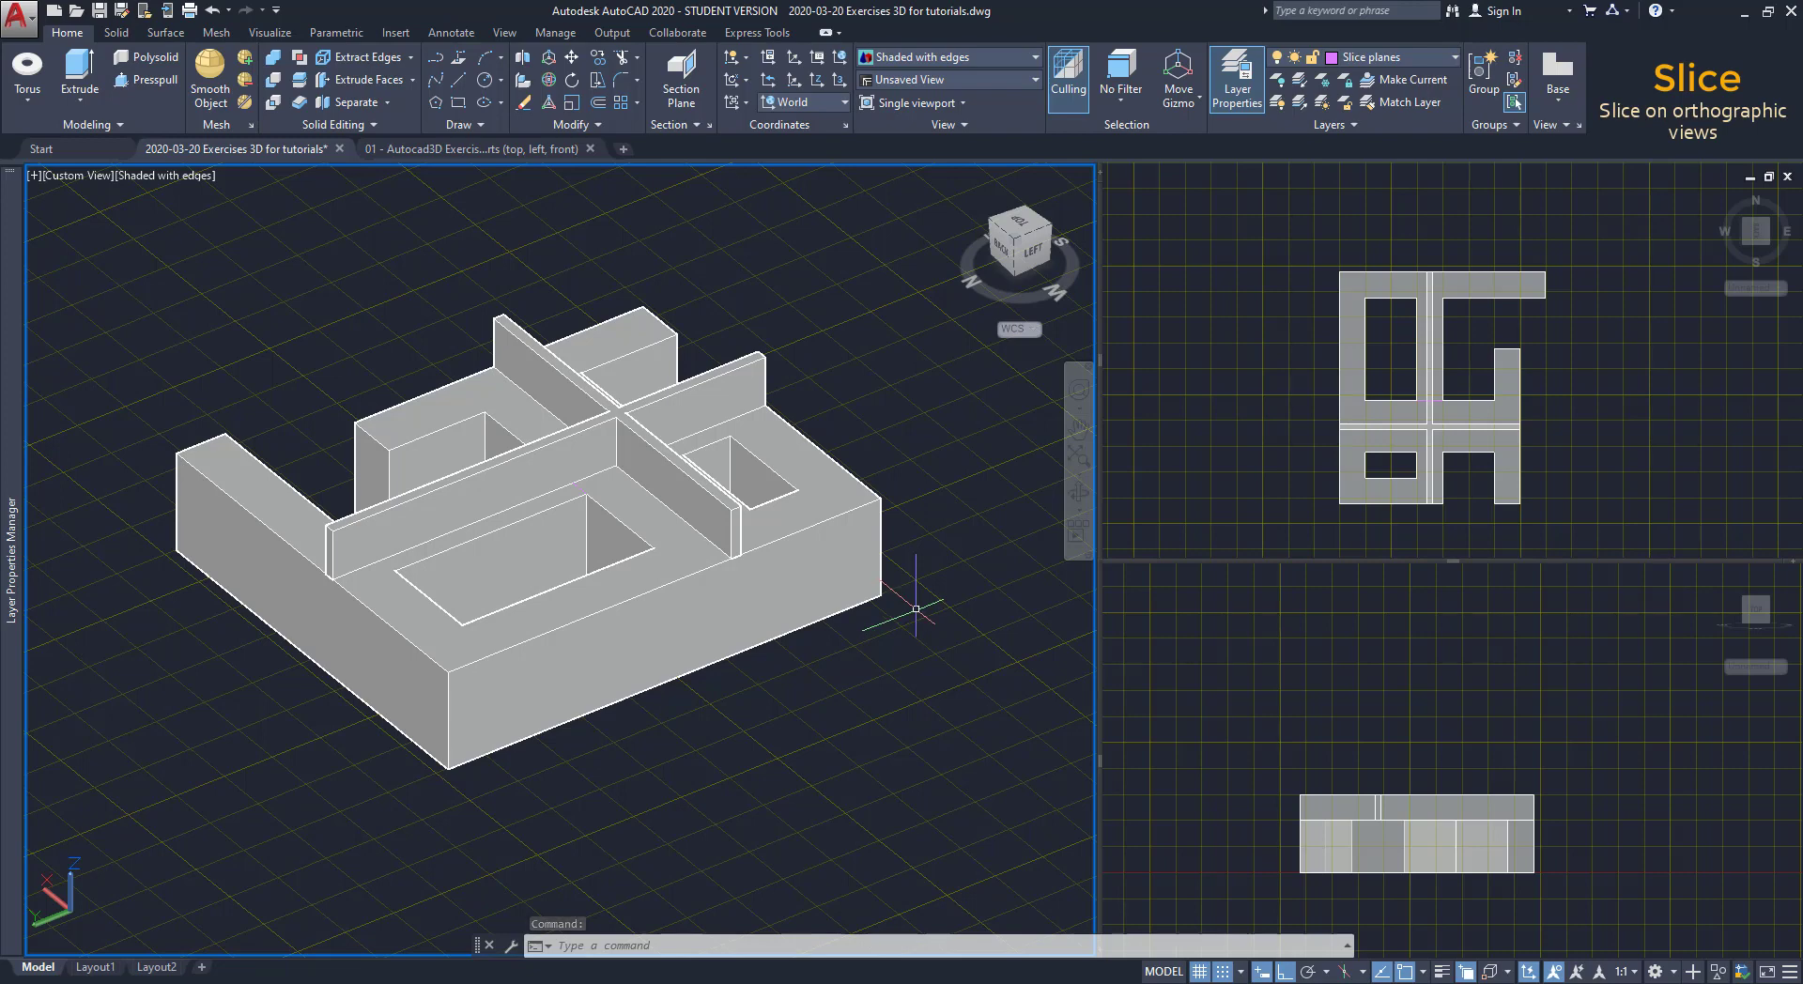
{"action": "left_click", "coordinate": [1187, 447]}
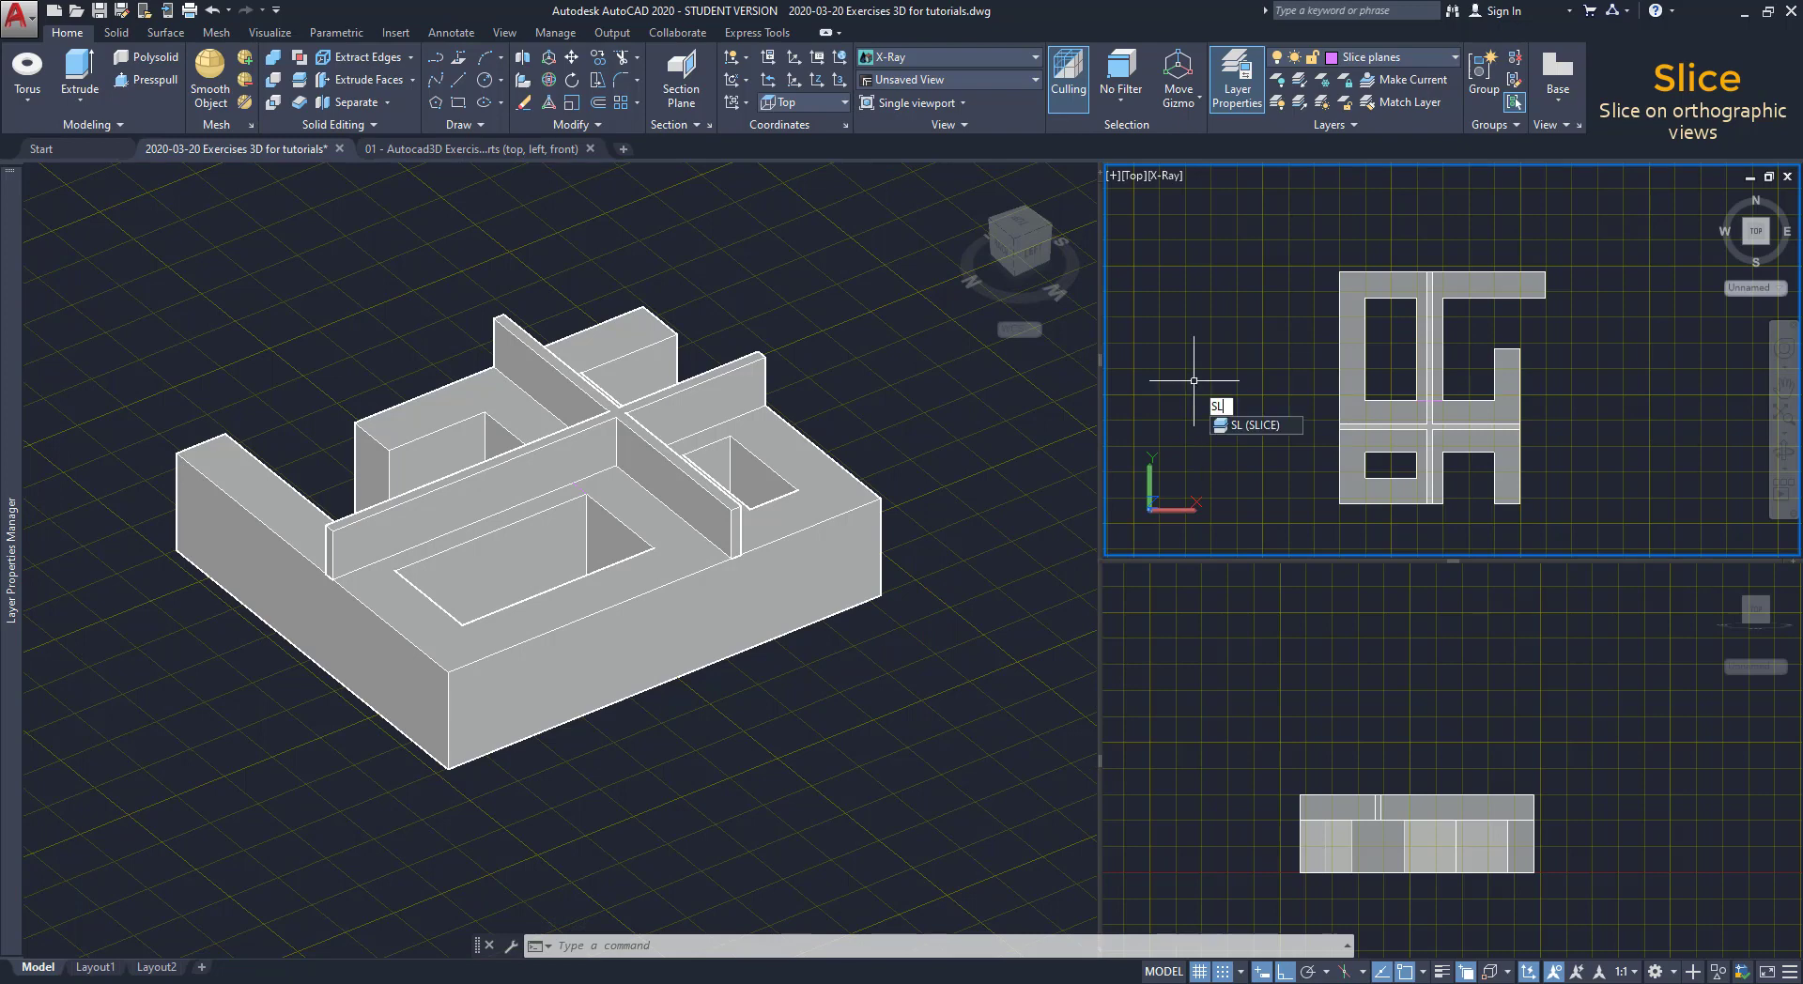
{"action": "key", "text": "Return"}
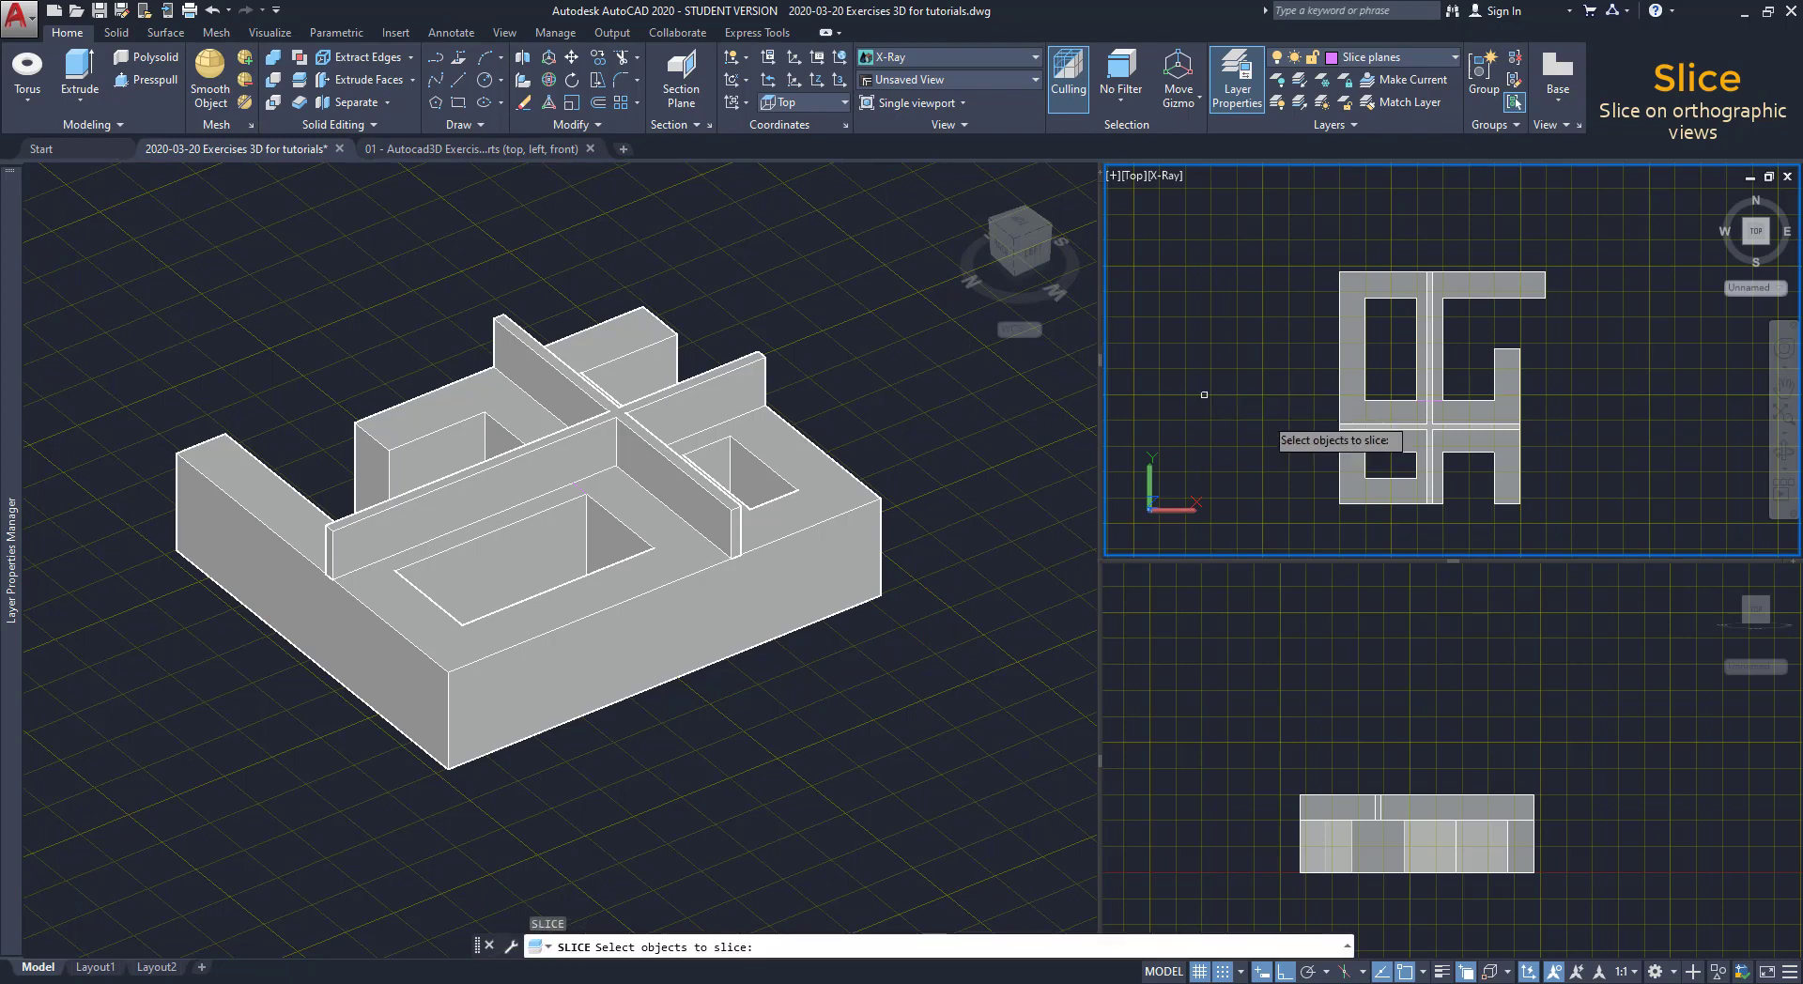
{"action": "left_click", "coordinate": [1572, 475]}
{"action": "left_click", "coordinate": [1306, 322]}
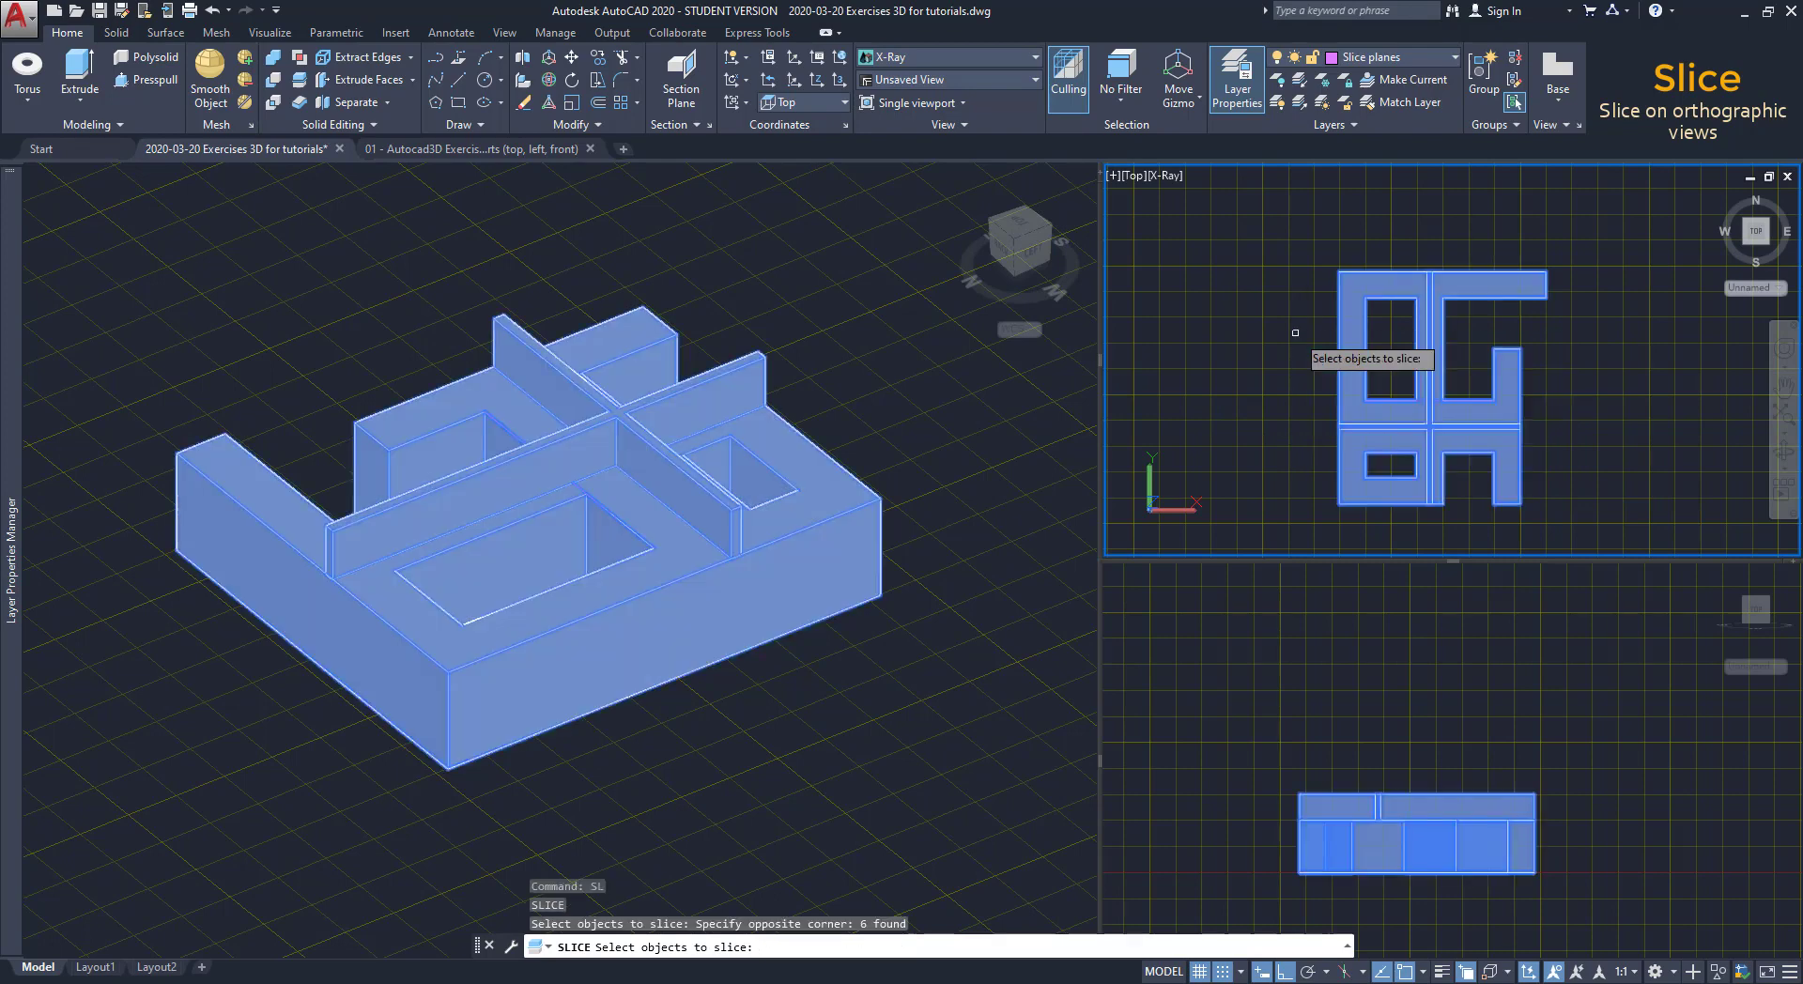
{"action": "key", "text": "Return"}
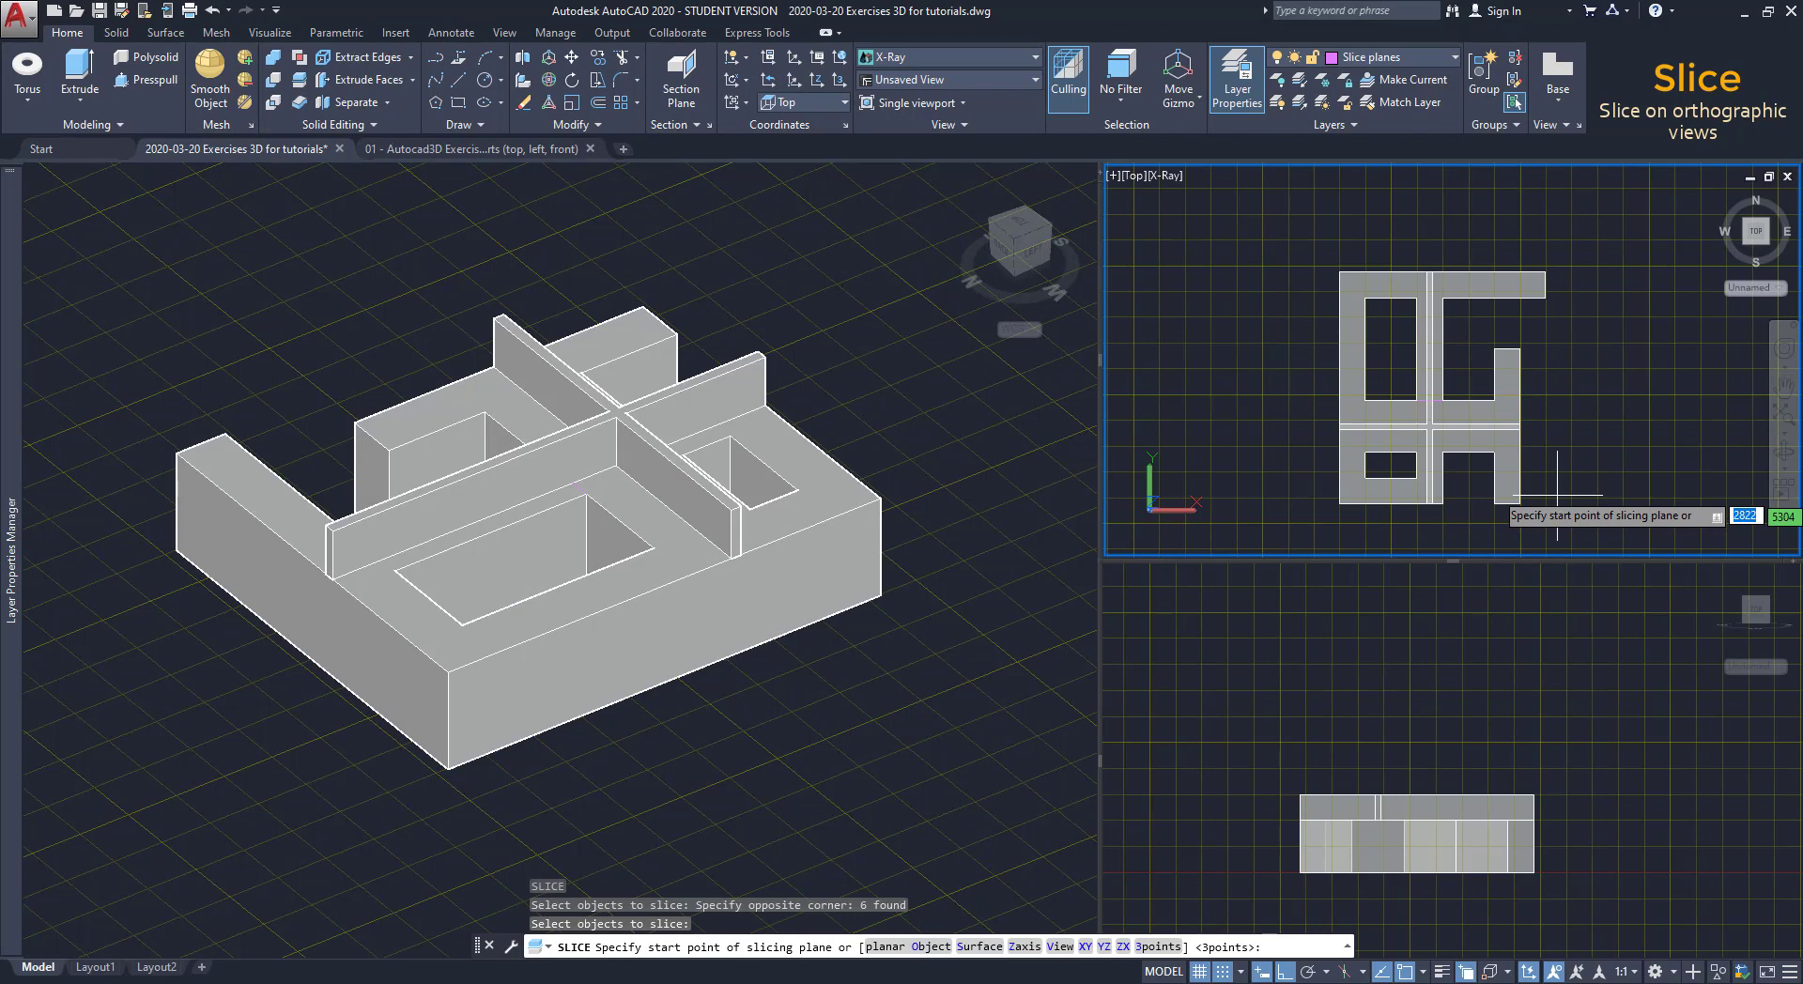
{"action": "left_click", "coordinate": [1608, 469]}
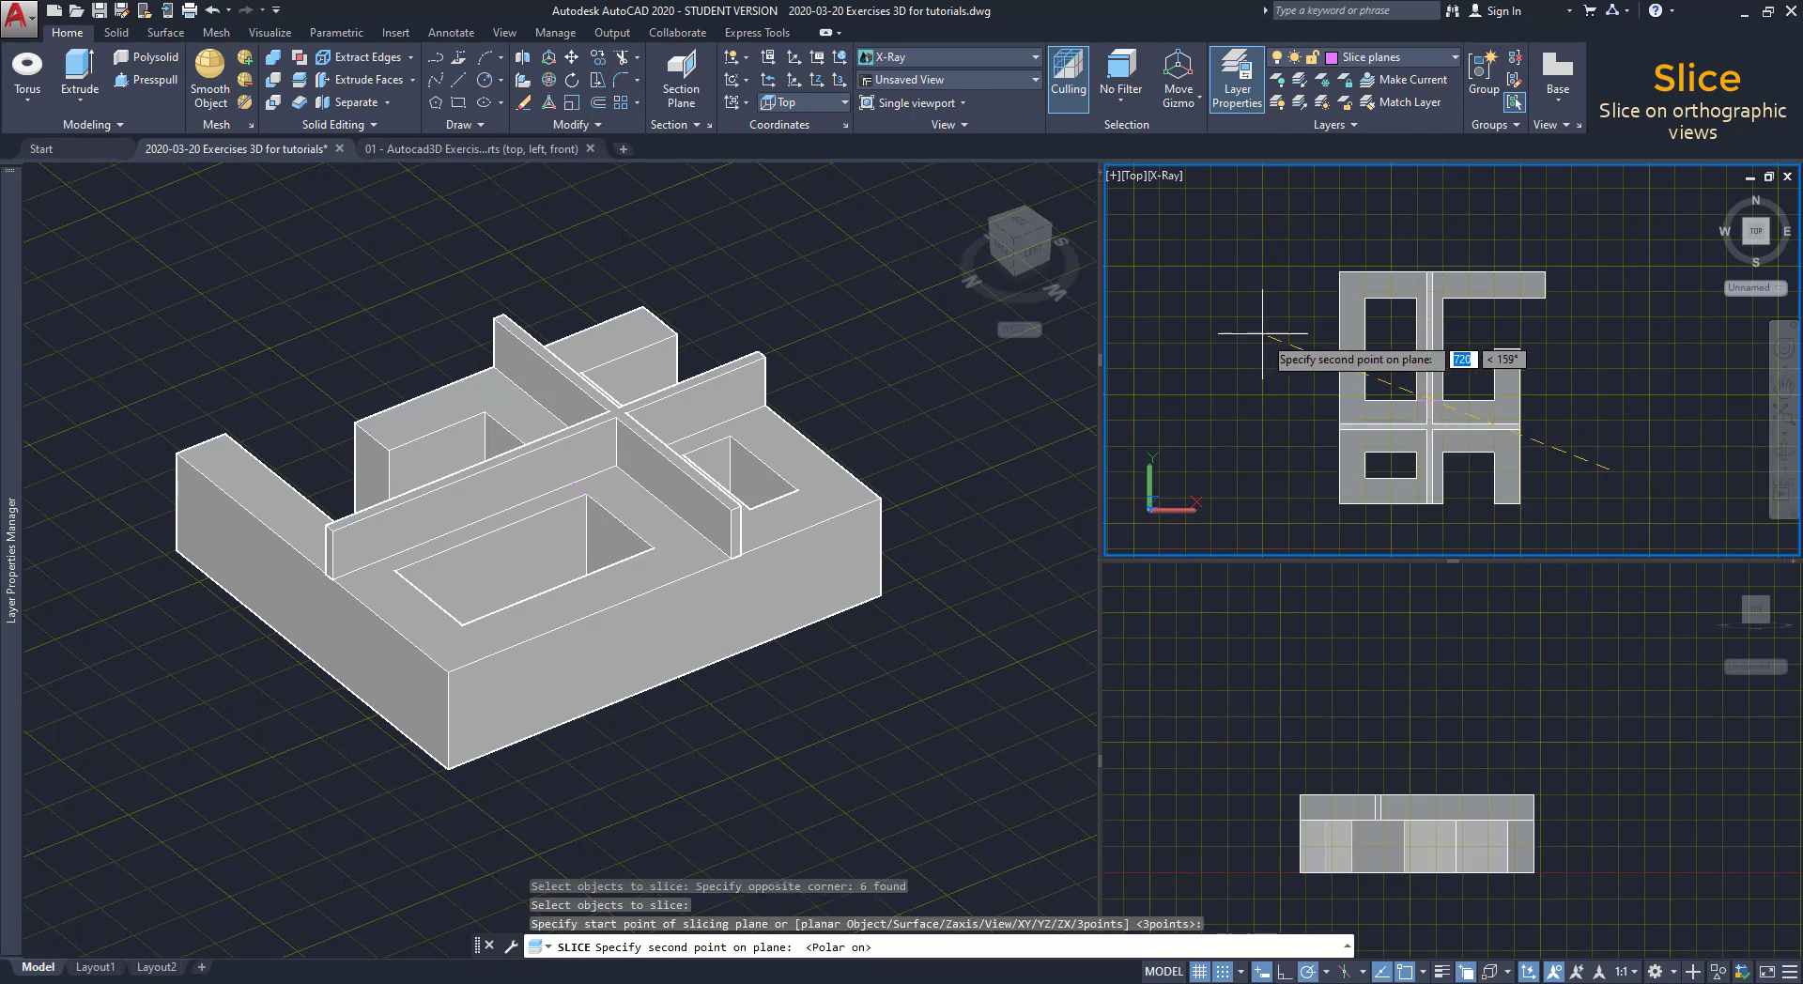
{"action": "left_click", "coordinate": [1245, 284]}
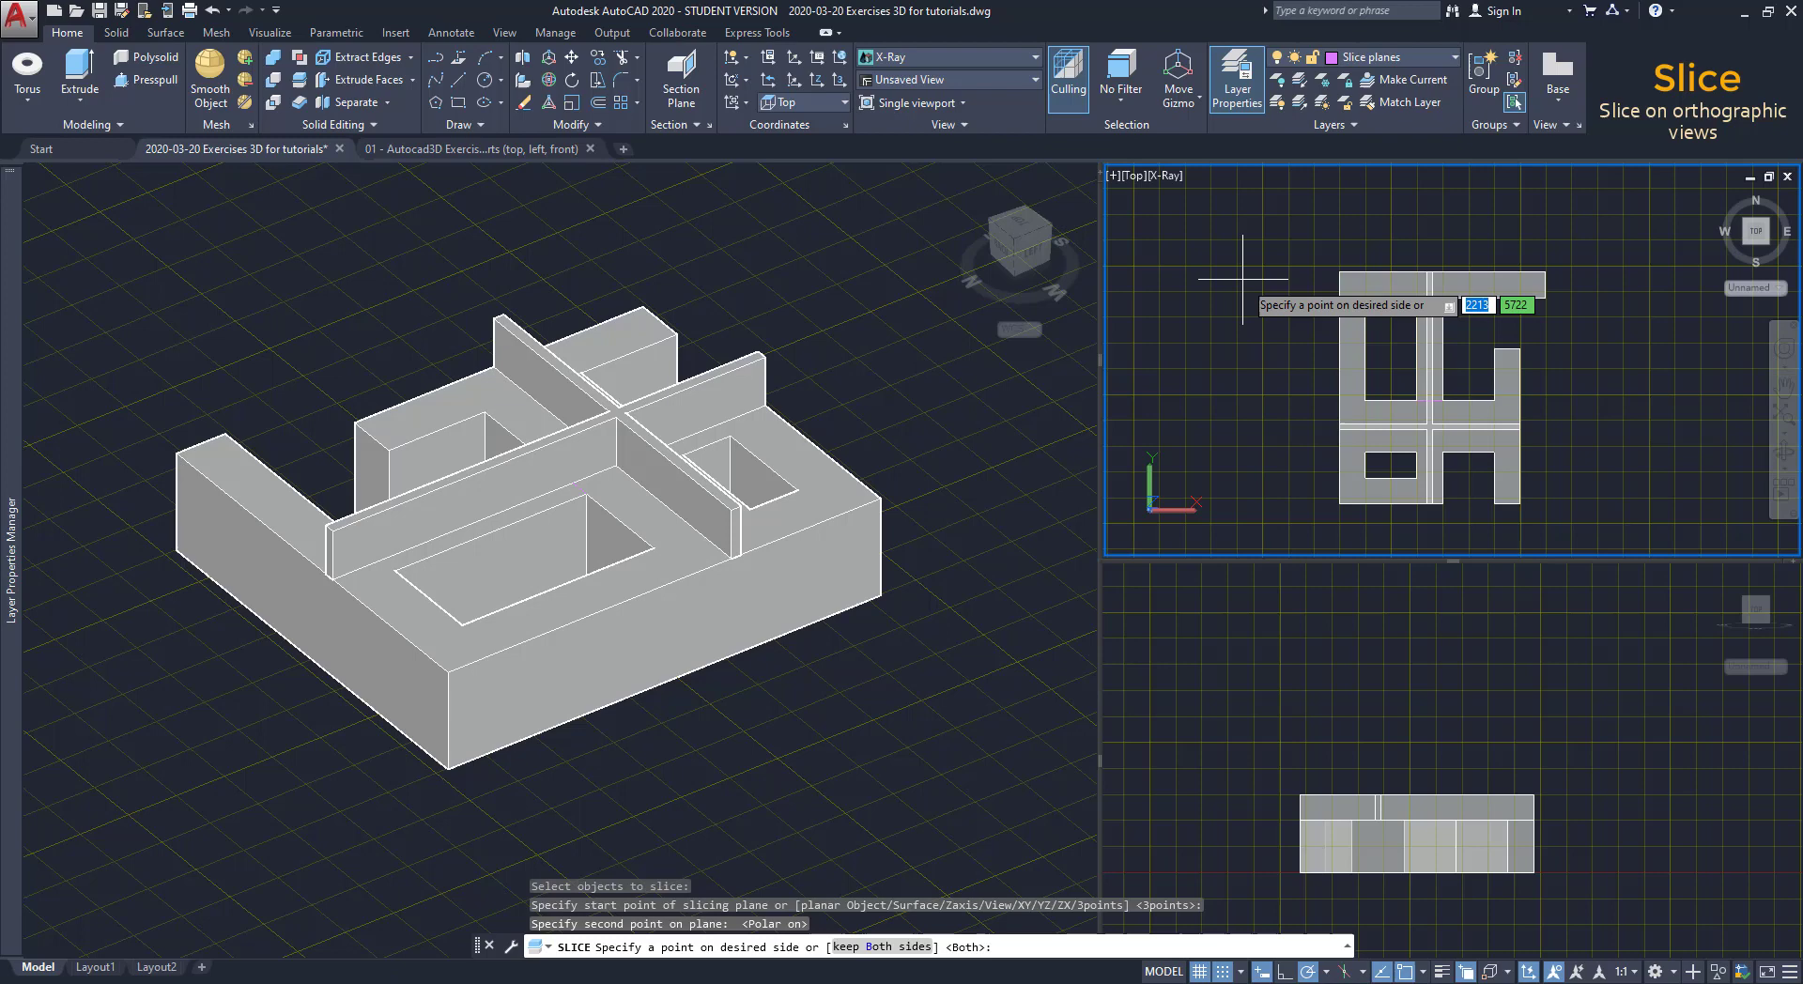
{"action": "left_click", "coordinate": [1338, 272]}
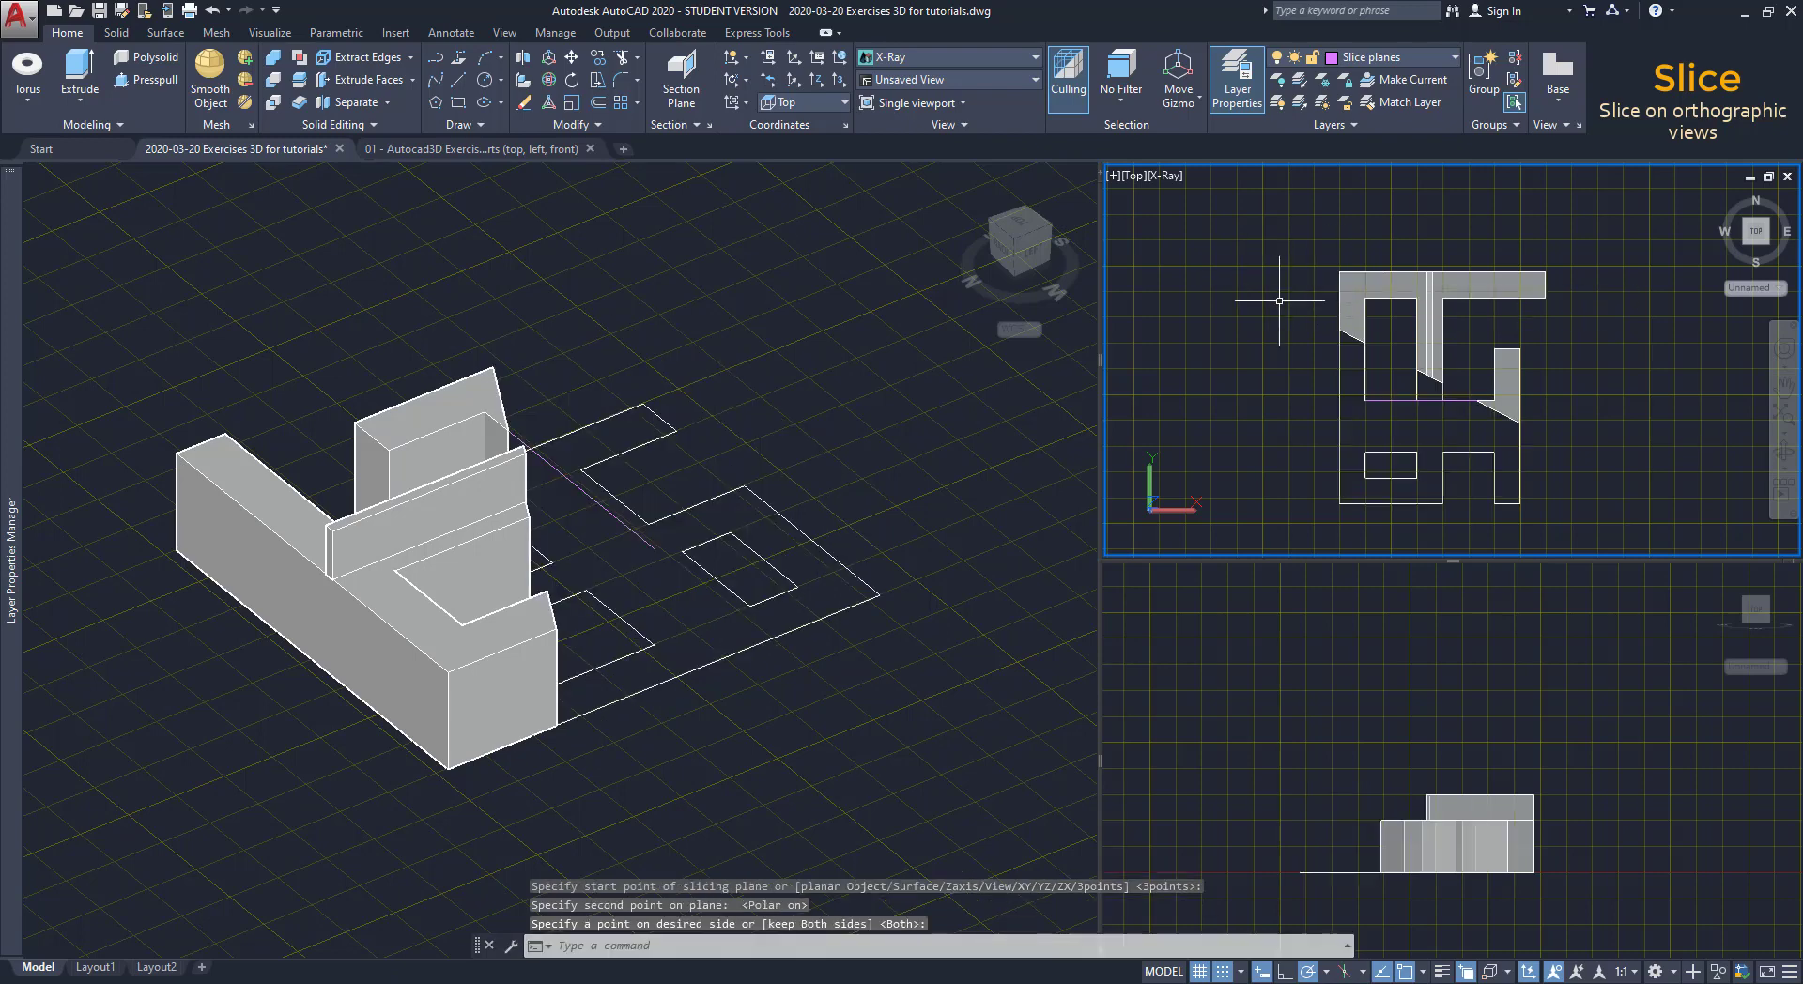
{"action": "key", "text": "ctrl+z"}
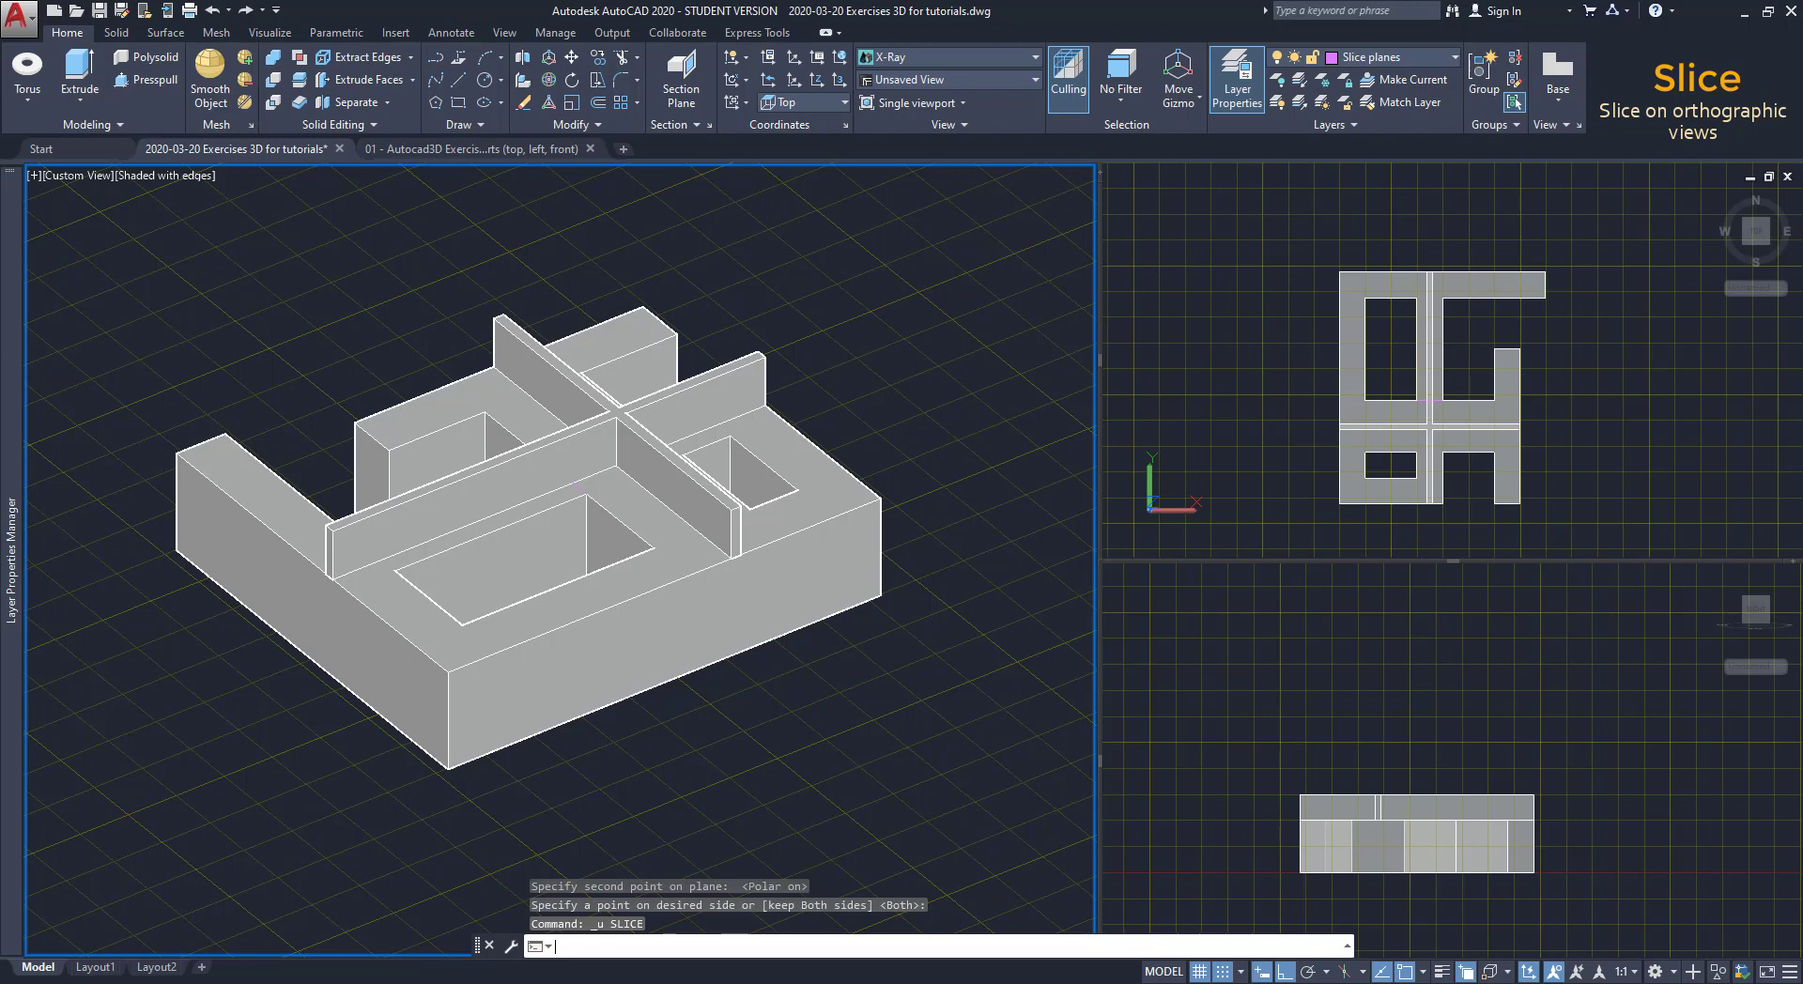
{"action": "key", "text": "ctrl+y"}
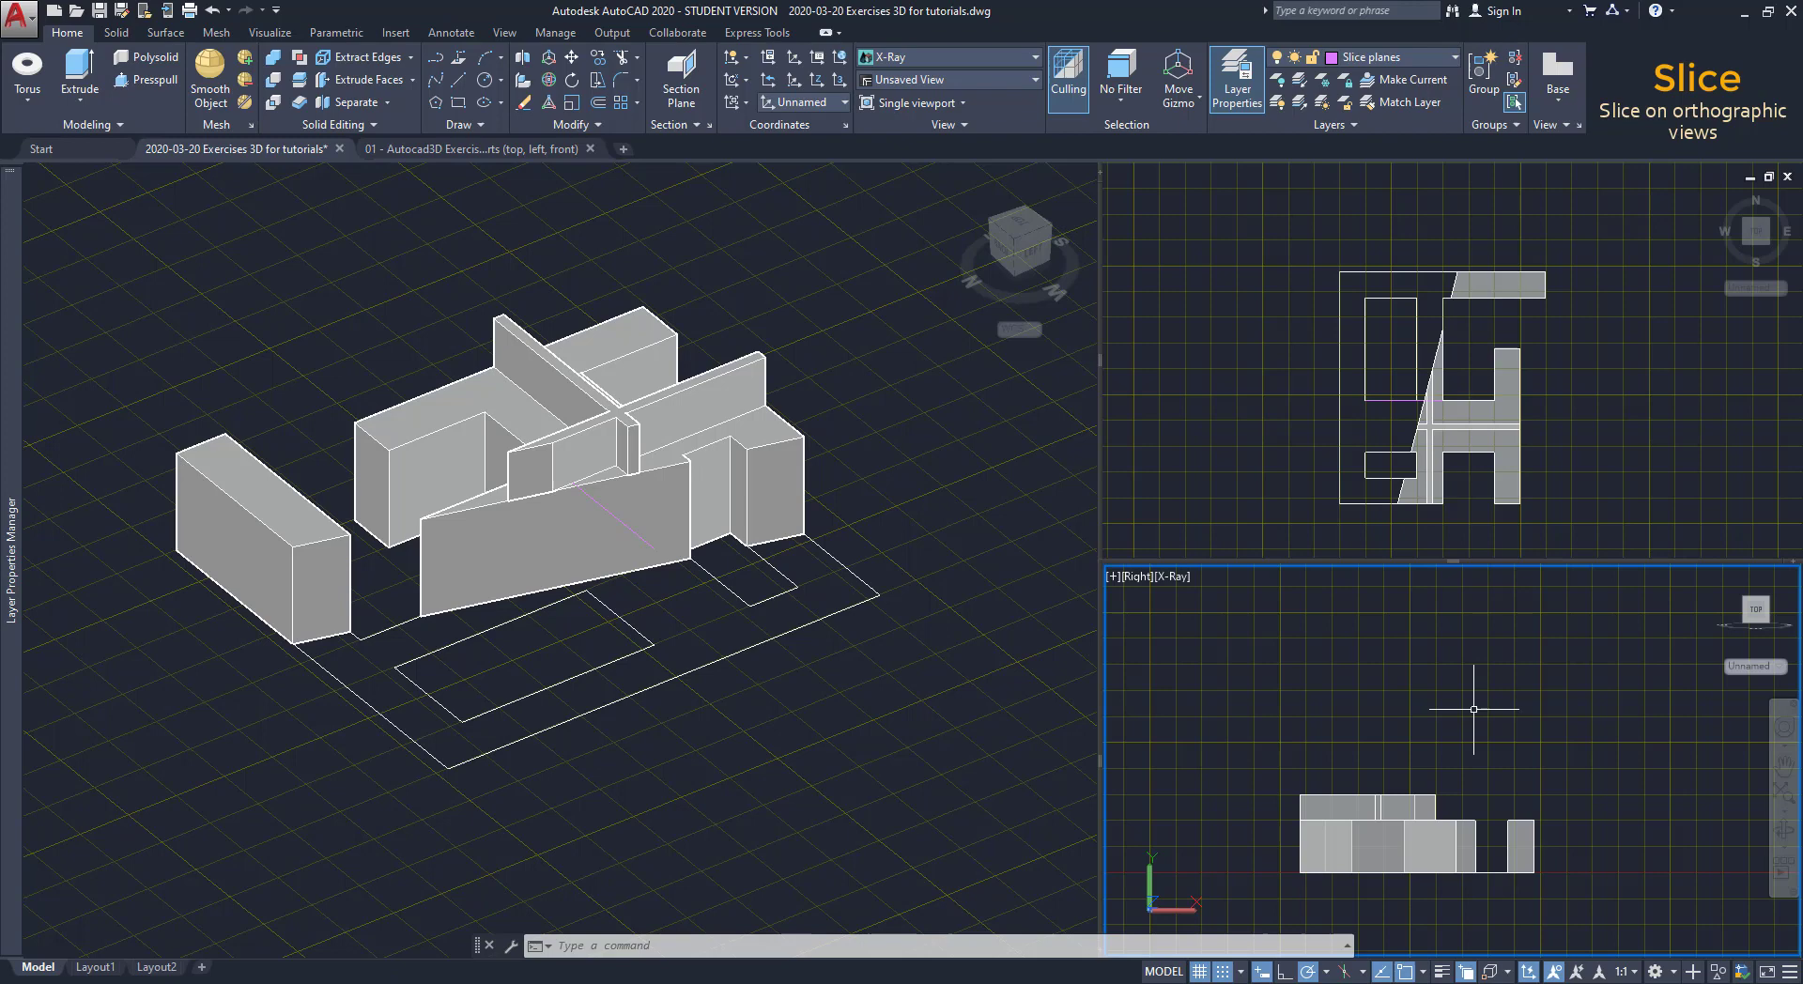
{"action": "key", "text": "Escape"}
{"action": "key", "text": "Escape"}
{"action": "type", "text": "SL"}
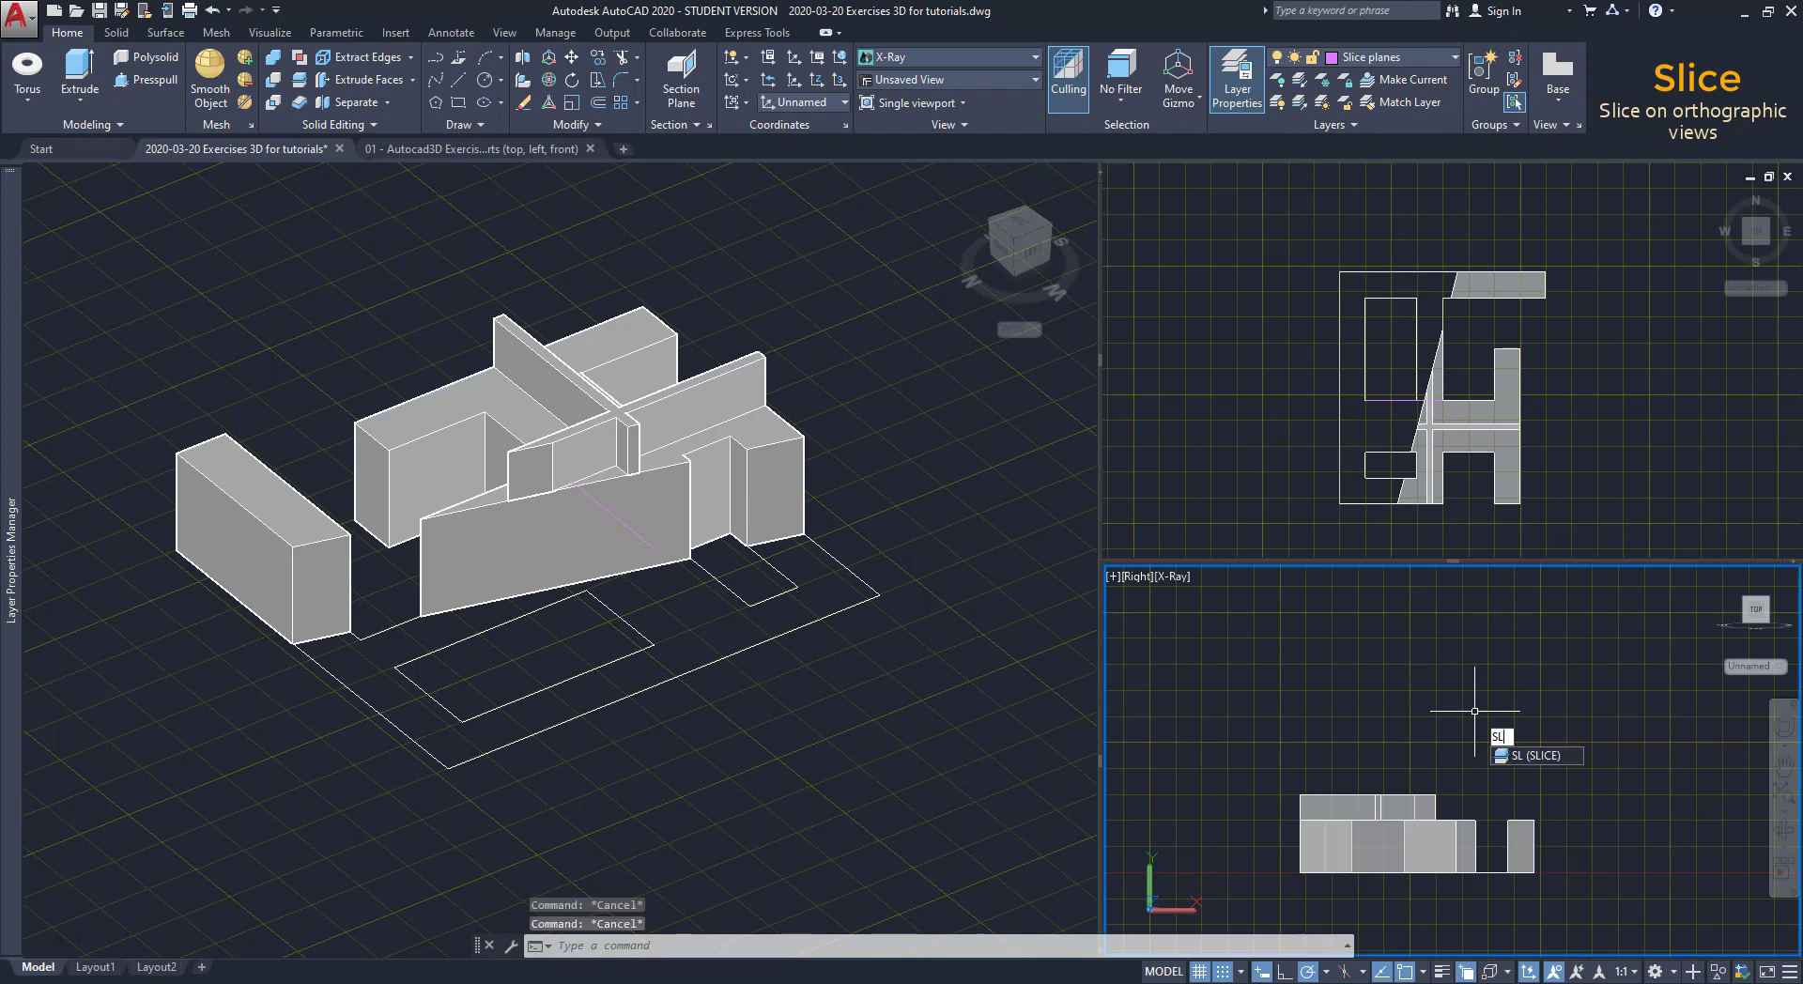
{"action": "key", "text": "Return"}
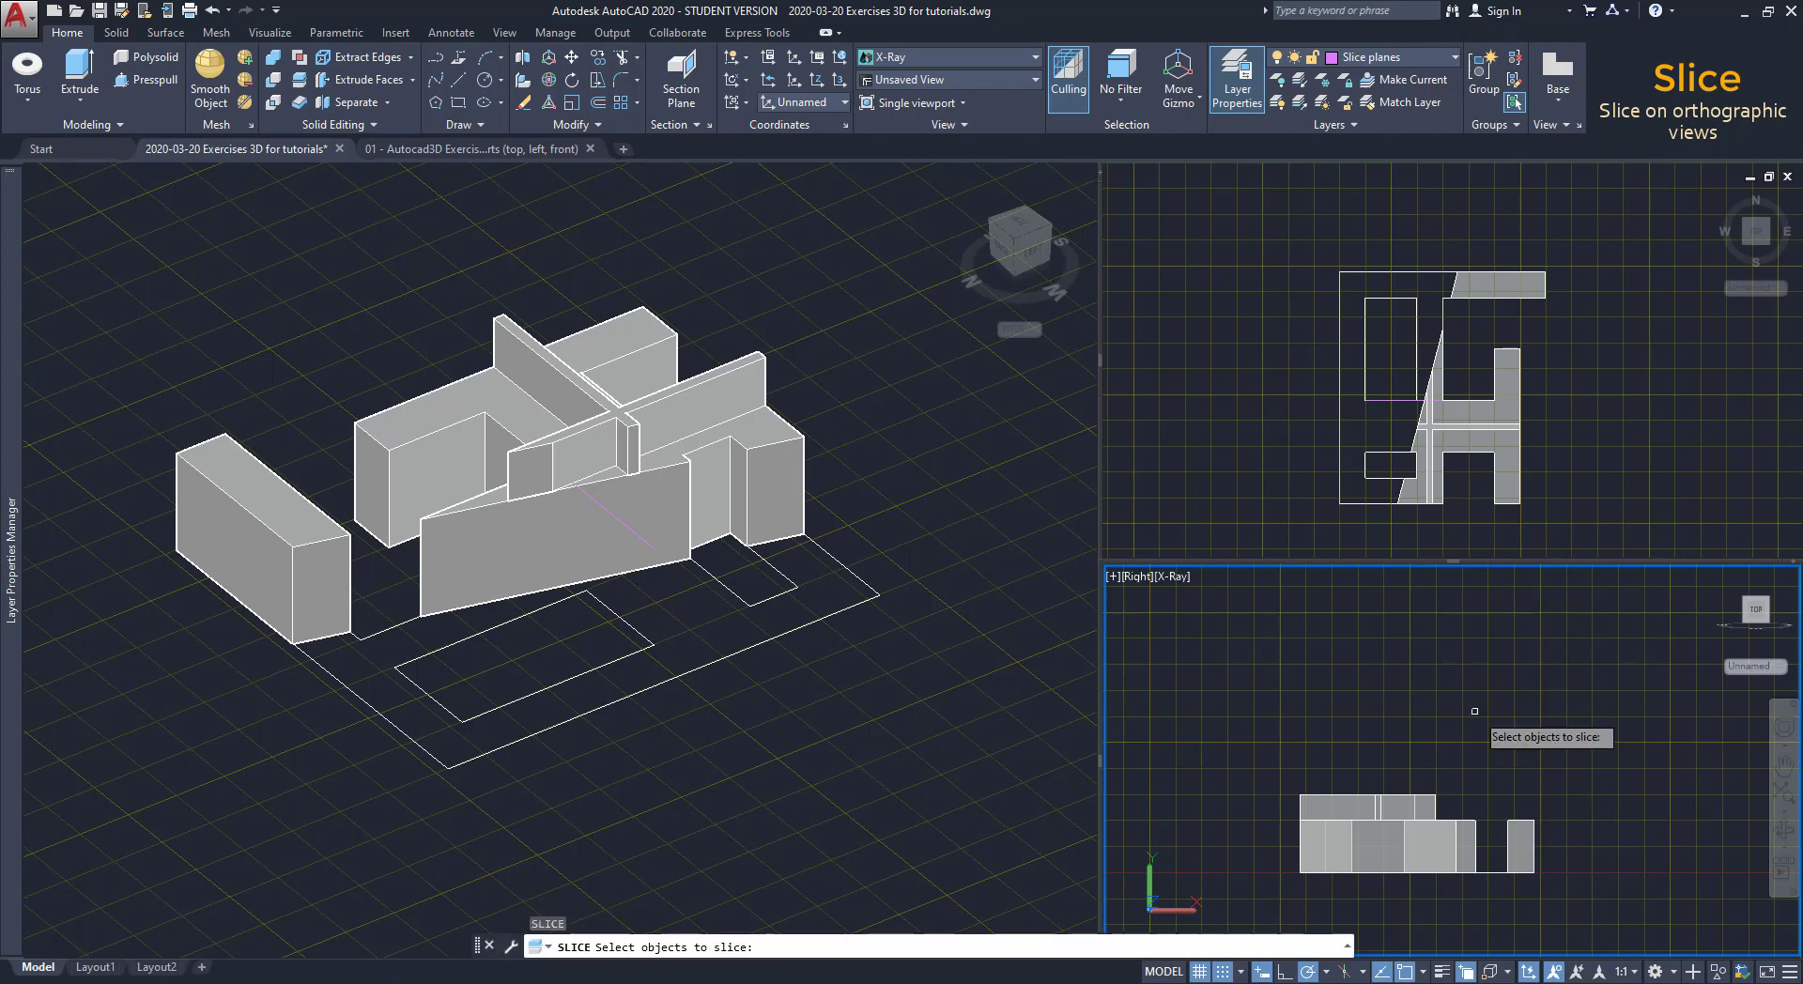
{"action": "left_click", "coordinate": [1596, 892]}
{"action": "left_click", "coordinate": [1261, 734]}
{"action": "key", "text": "Return"}
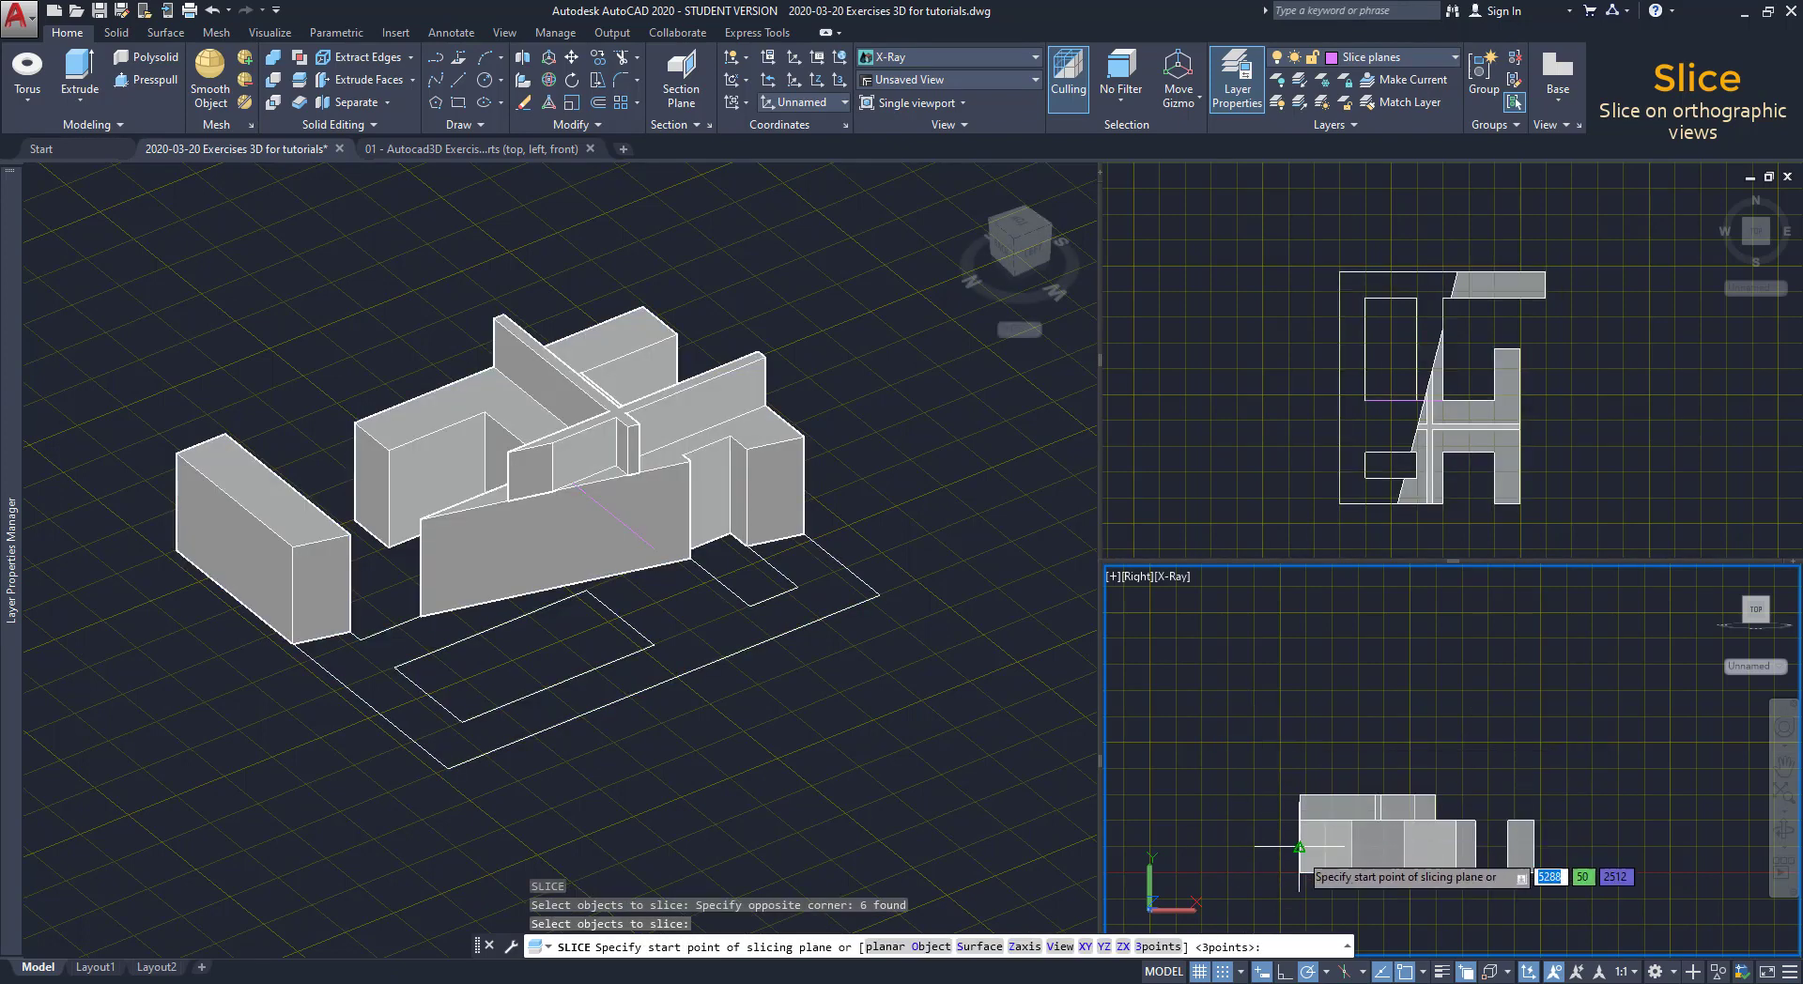
{"action": "left_click", "coordinate": [1300, 847]}
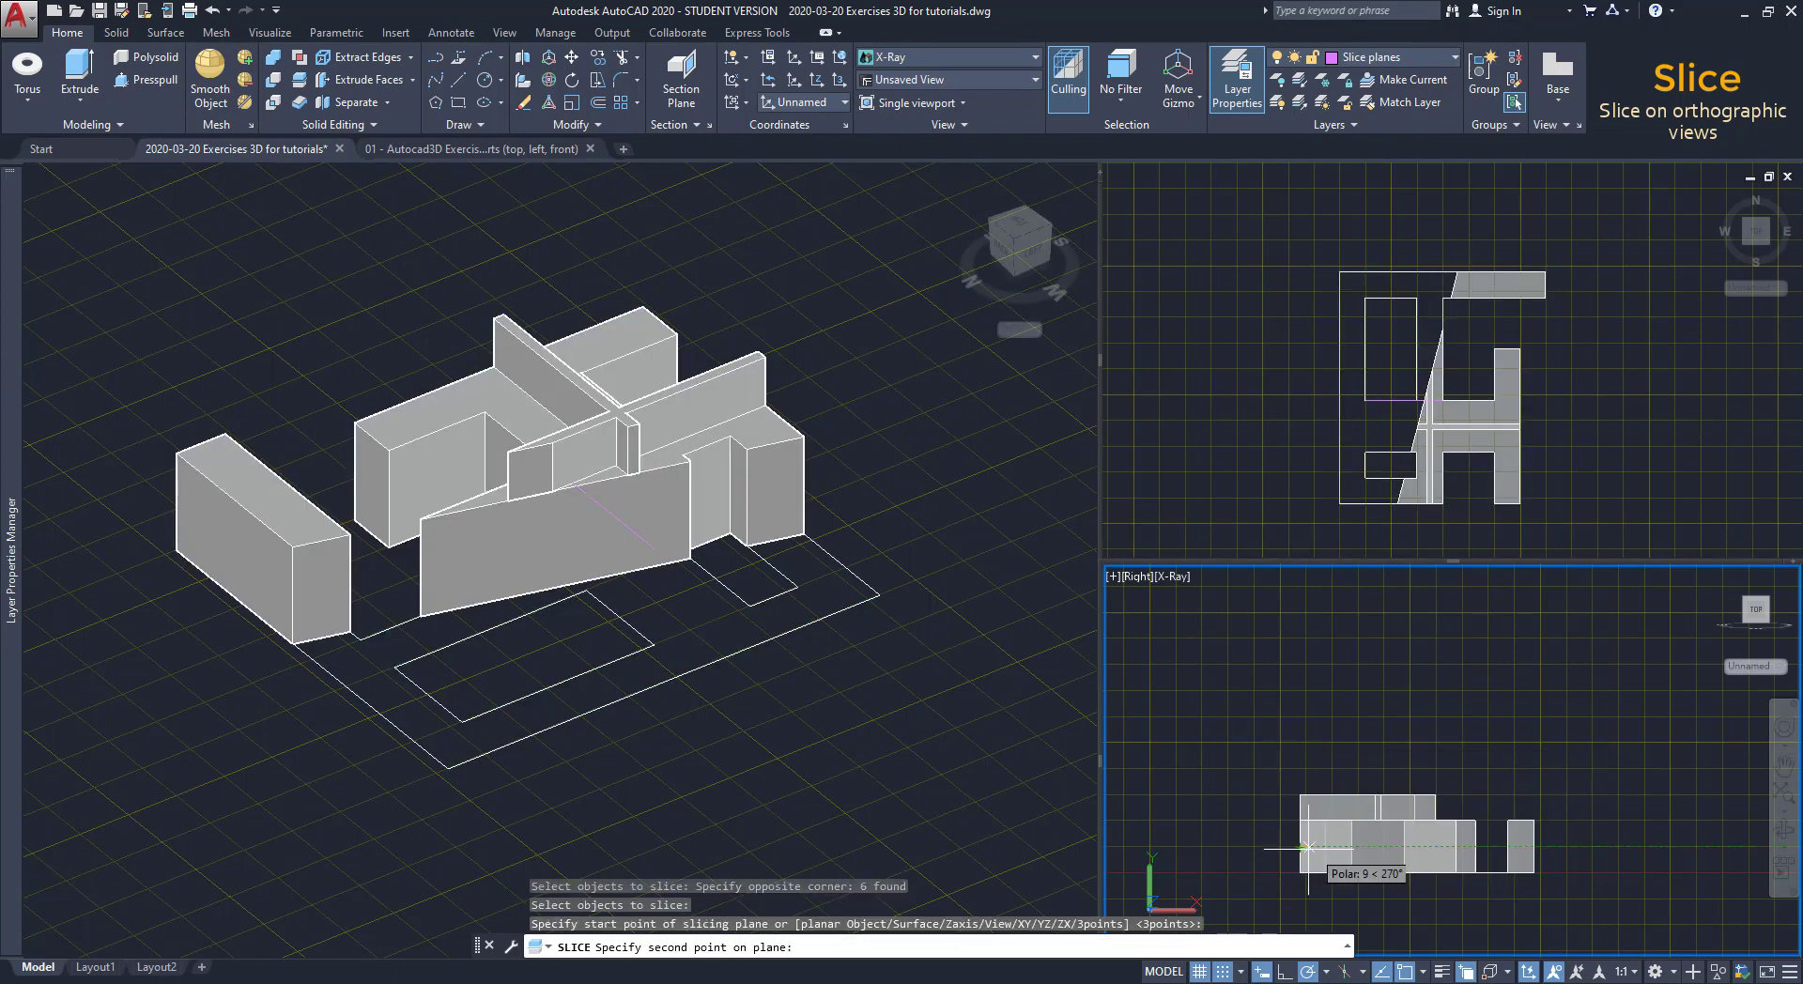
{"action": "left_click", "coordinate": [1535, 847]}
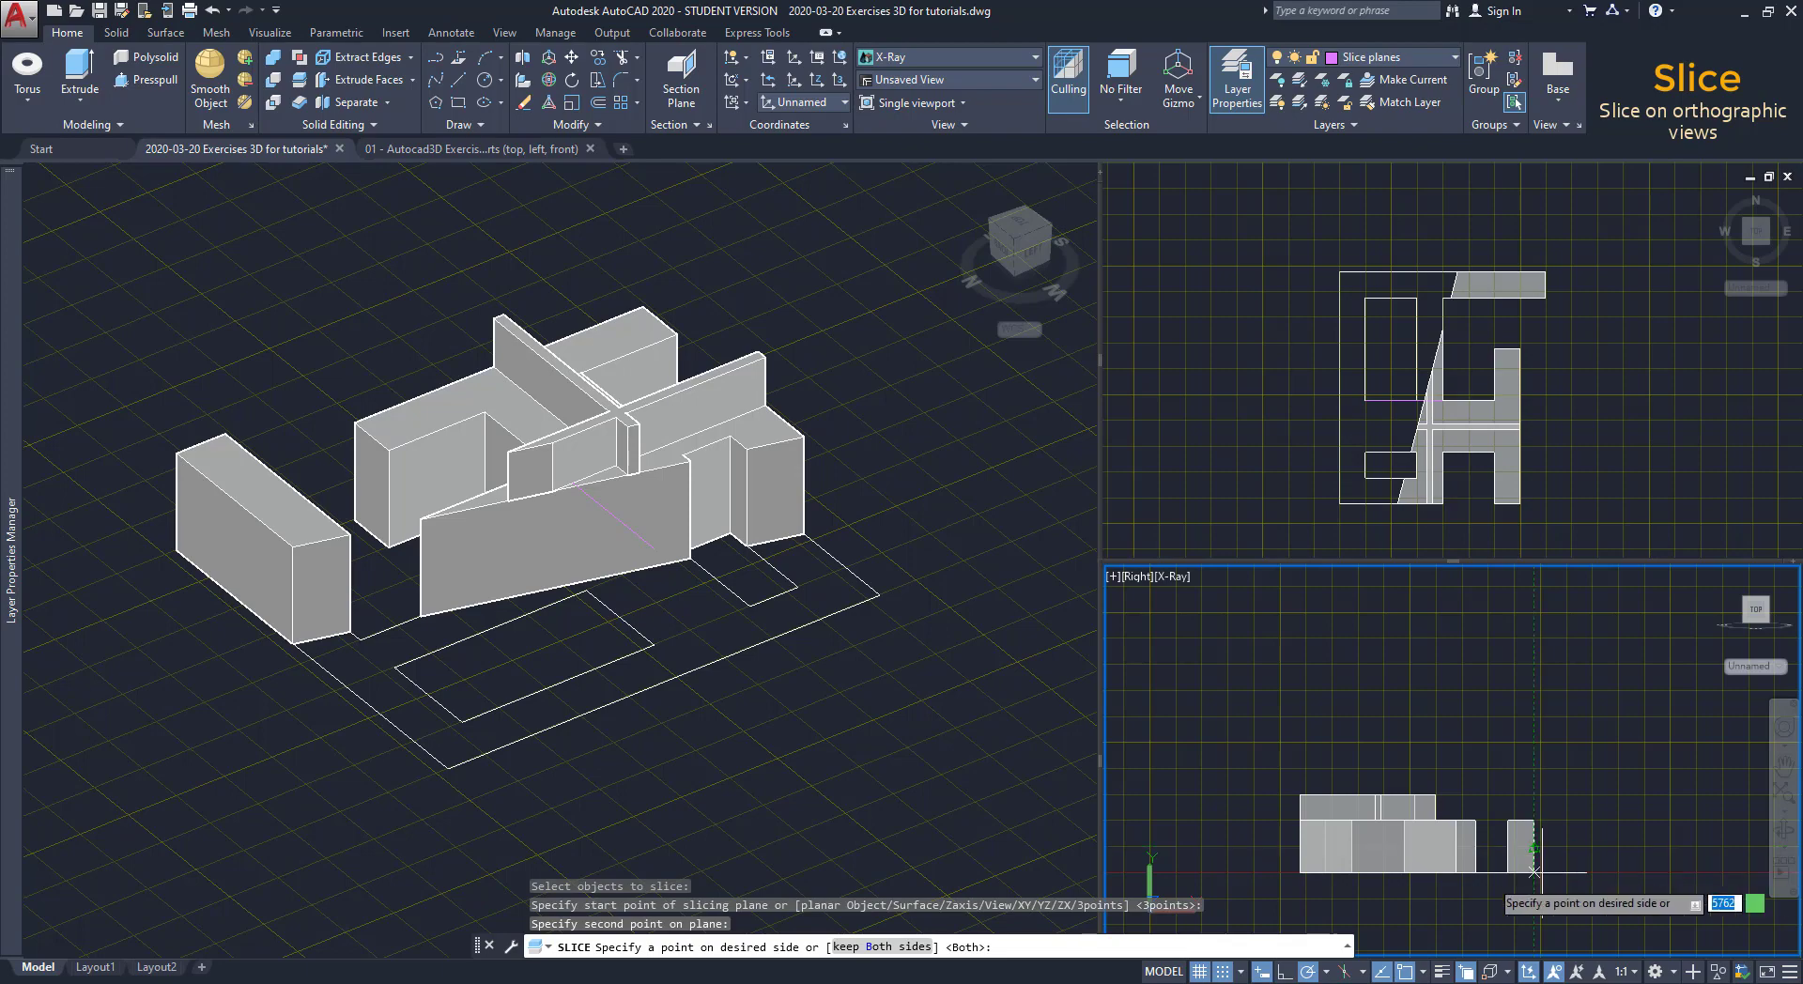
{"action": "key", "text": "Return"}
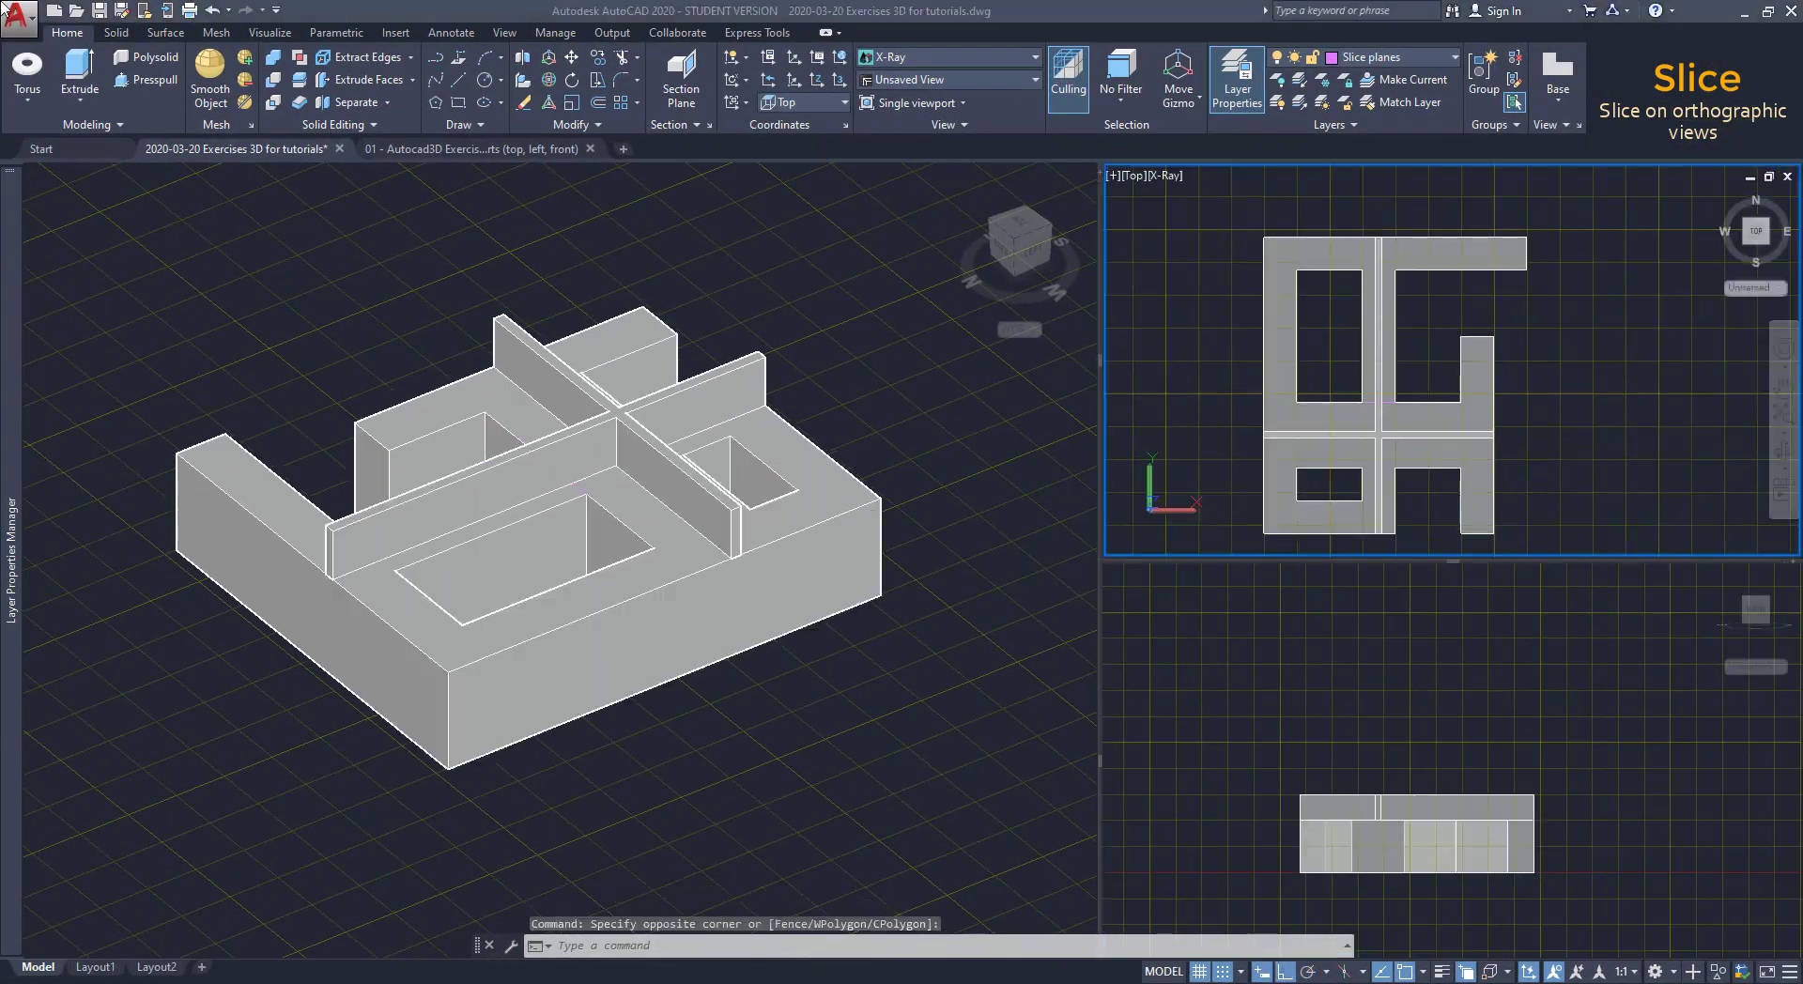
Slice all six solids in the Top viewport along a horizontal line, keeping the lower part
{"action": "type", "text": "sl"}
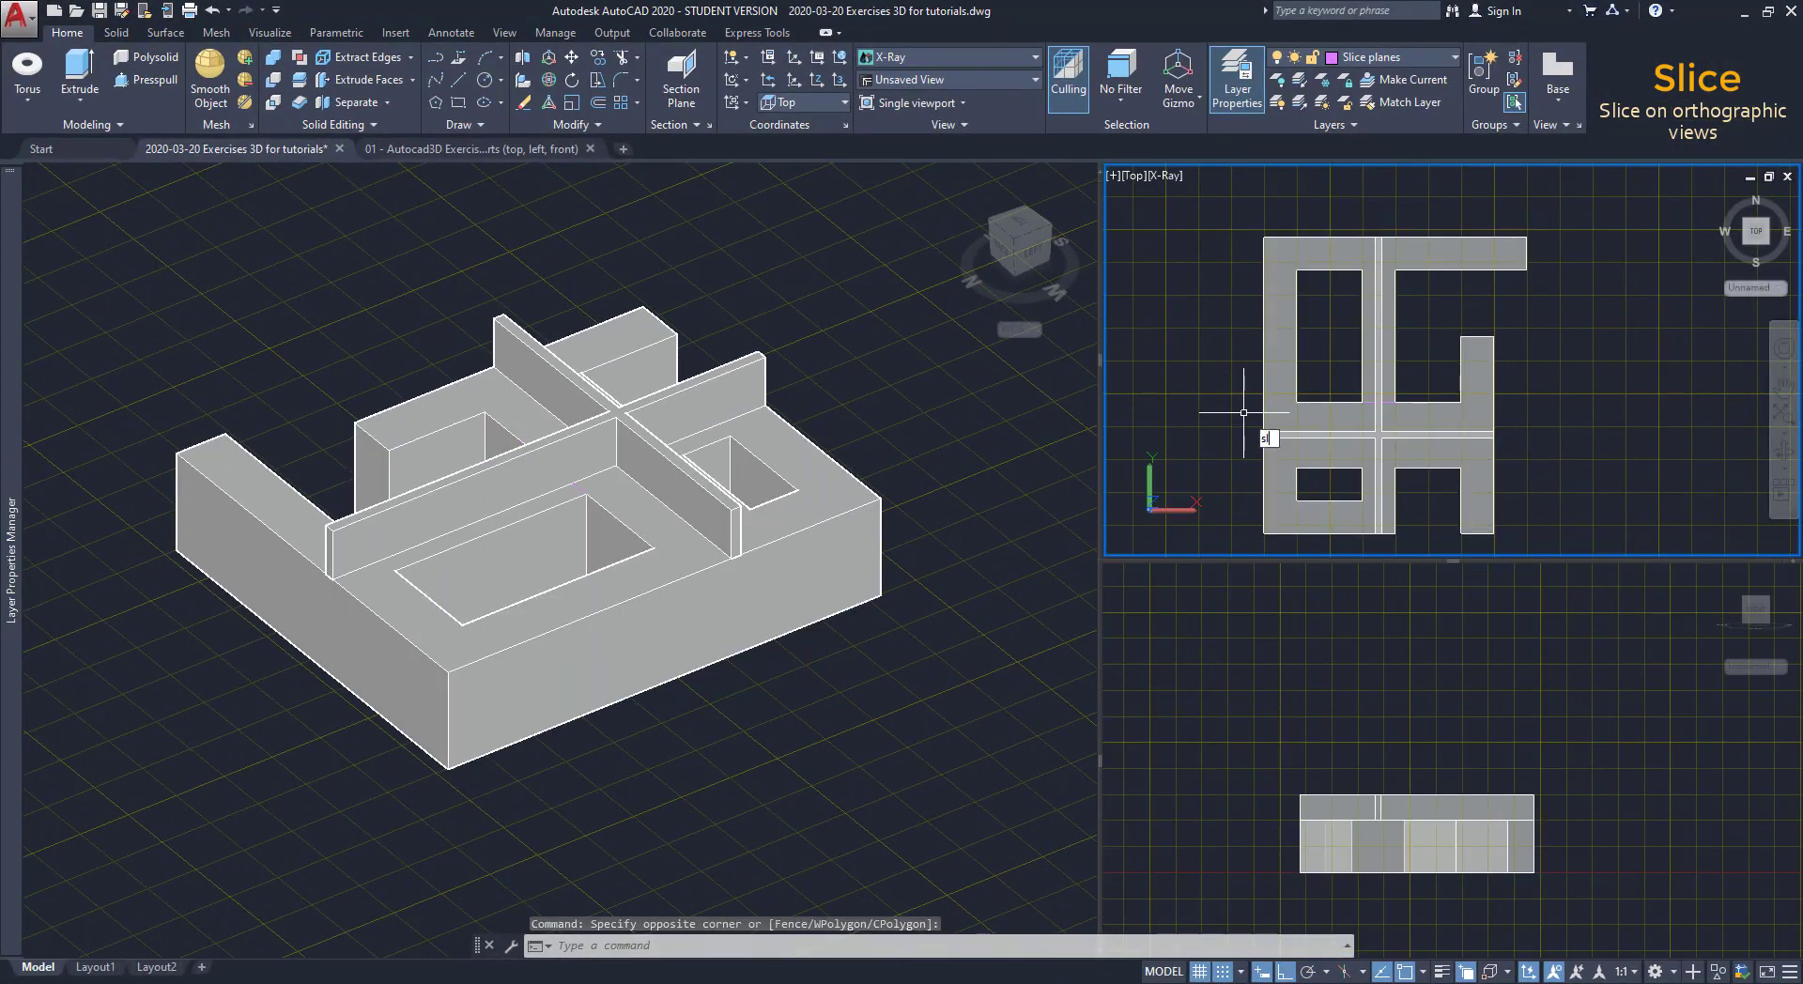
{"action": "key", "text": "Return"}
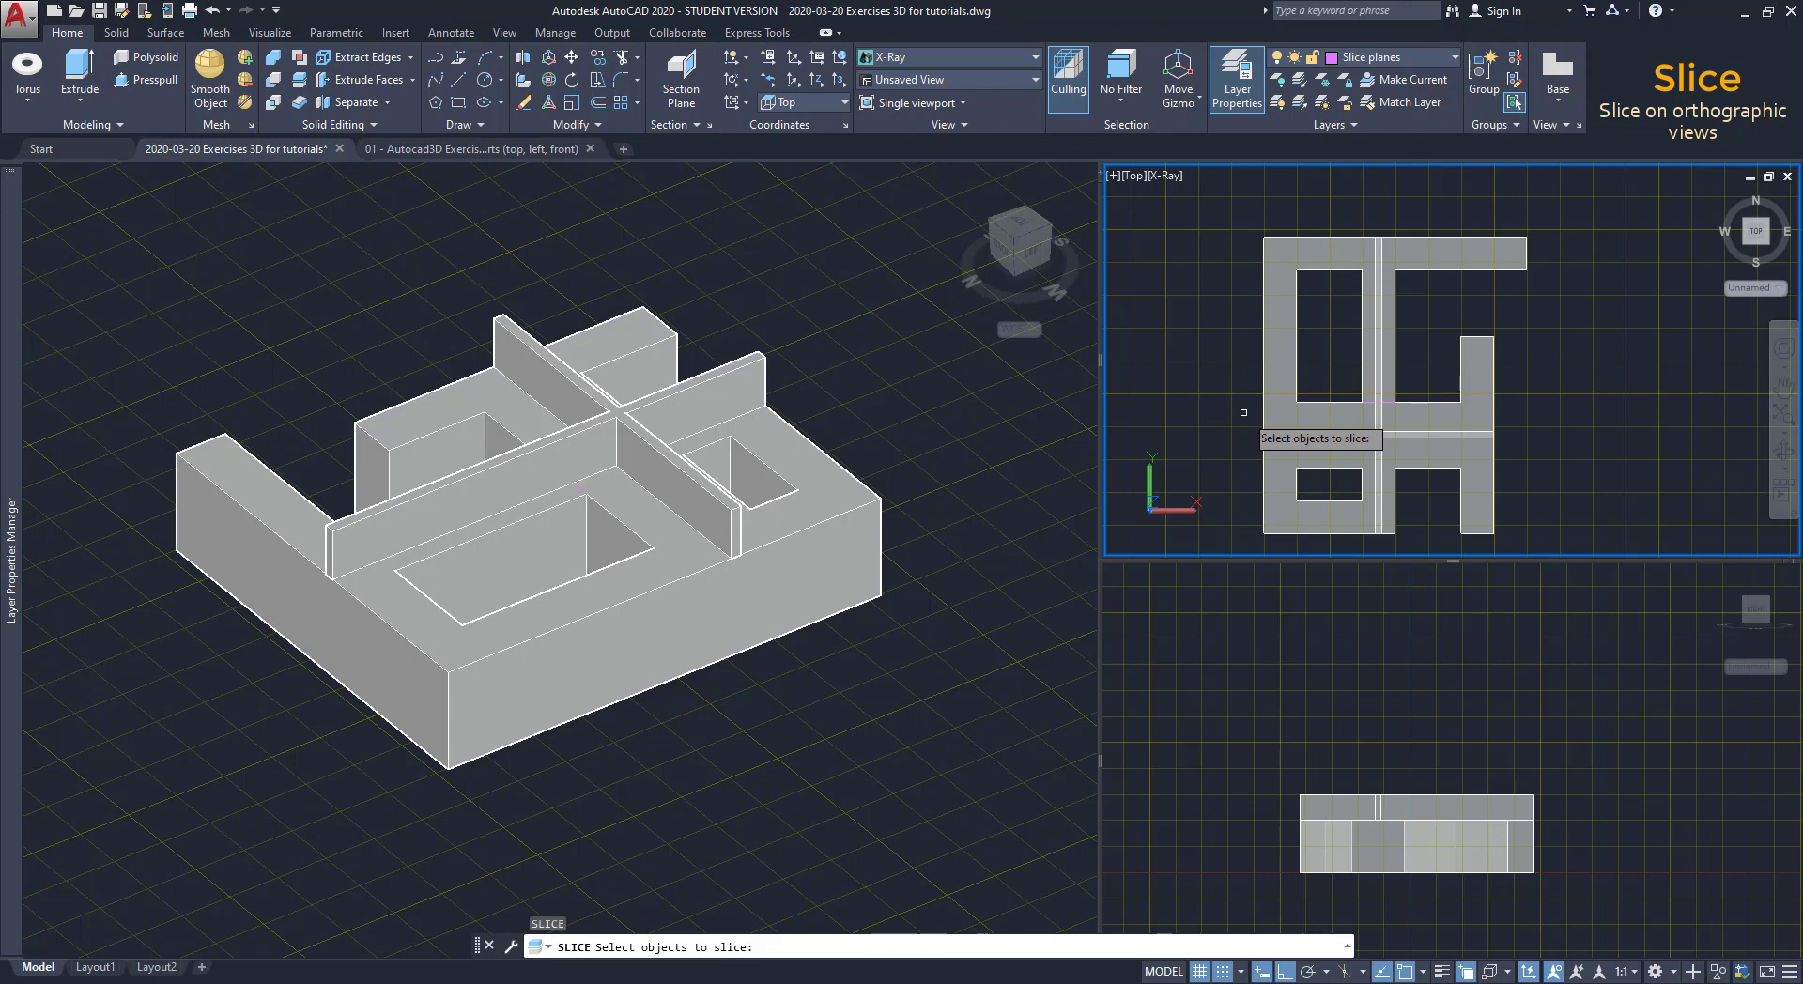
{"action": "left_click", "coordinate": [1541, 475]}
{"action": "left_click", "coordinate": [1261, 344]}
{"action": "key", "text": "Return"}
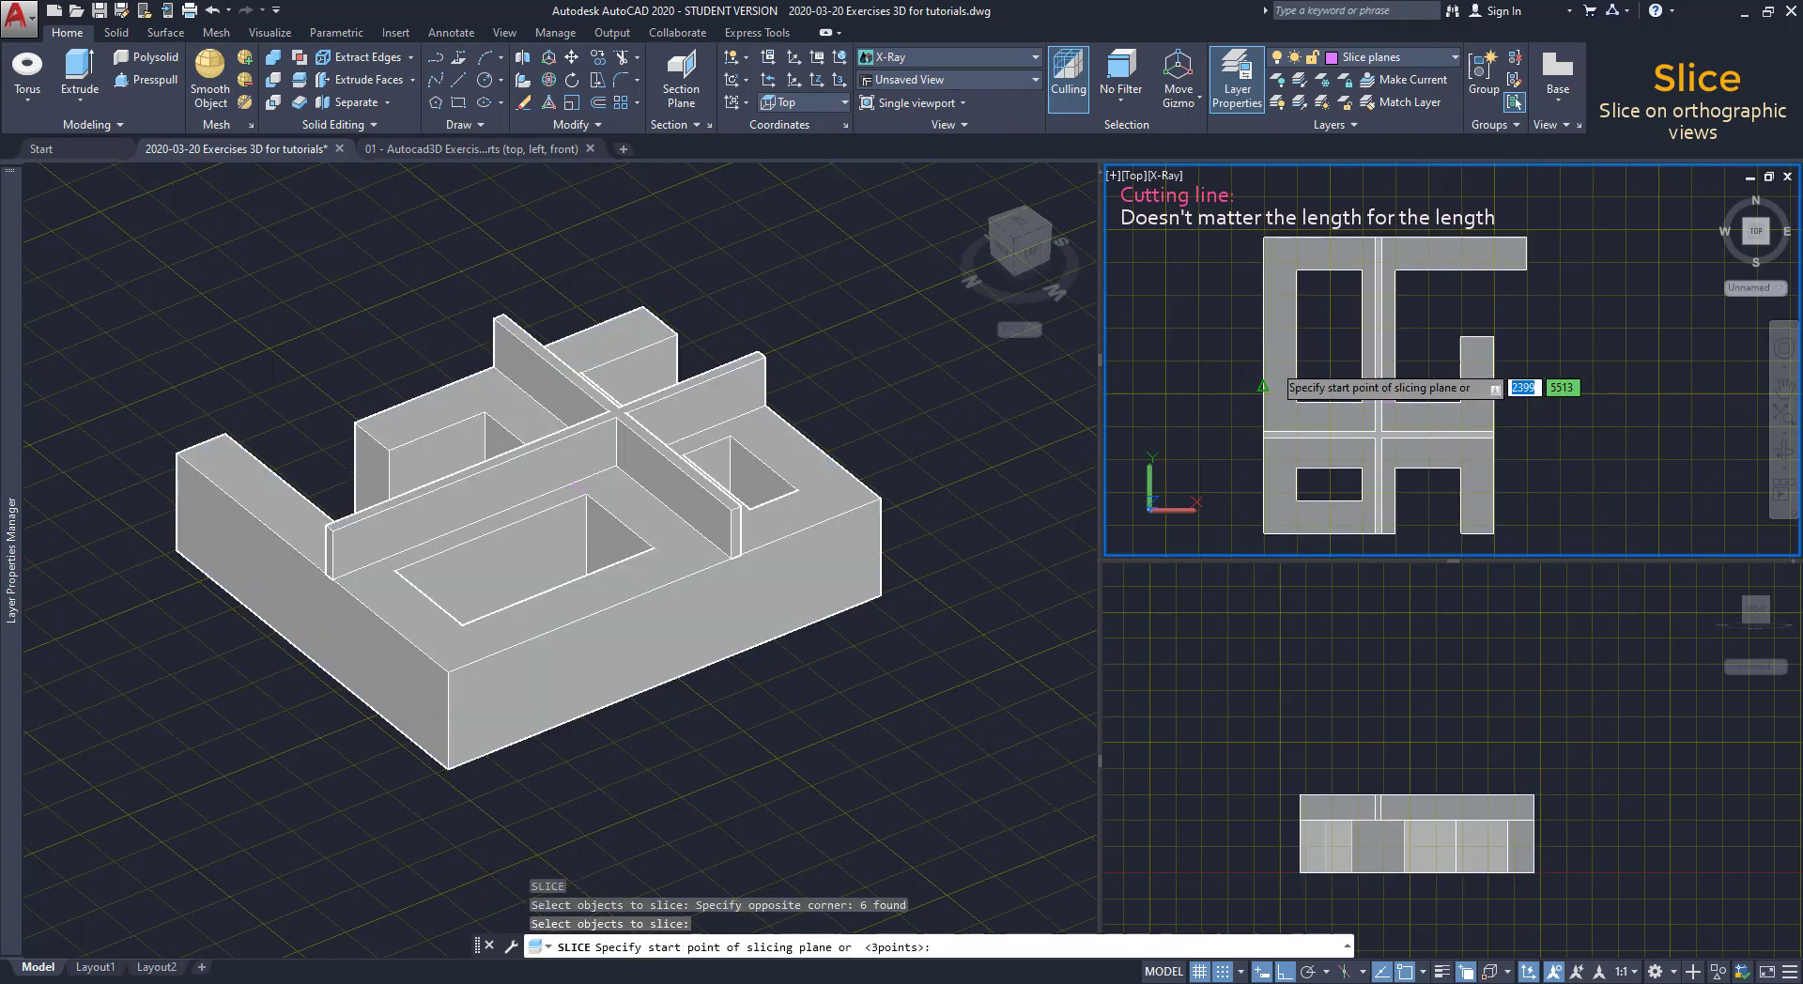
{"action": "left_click", "coordinate": [1261, 432]}
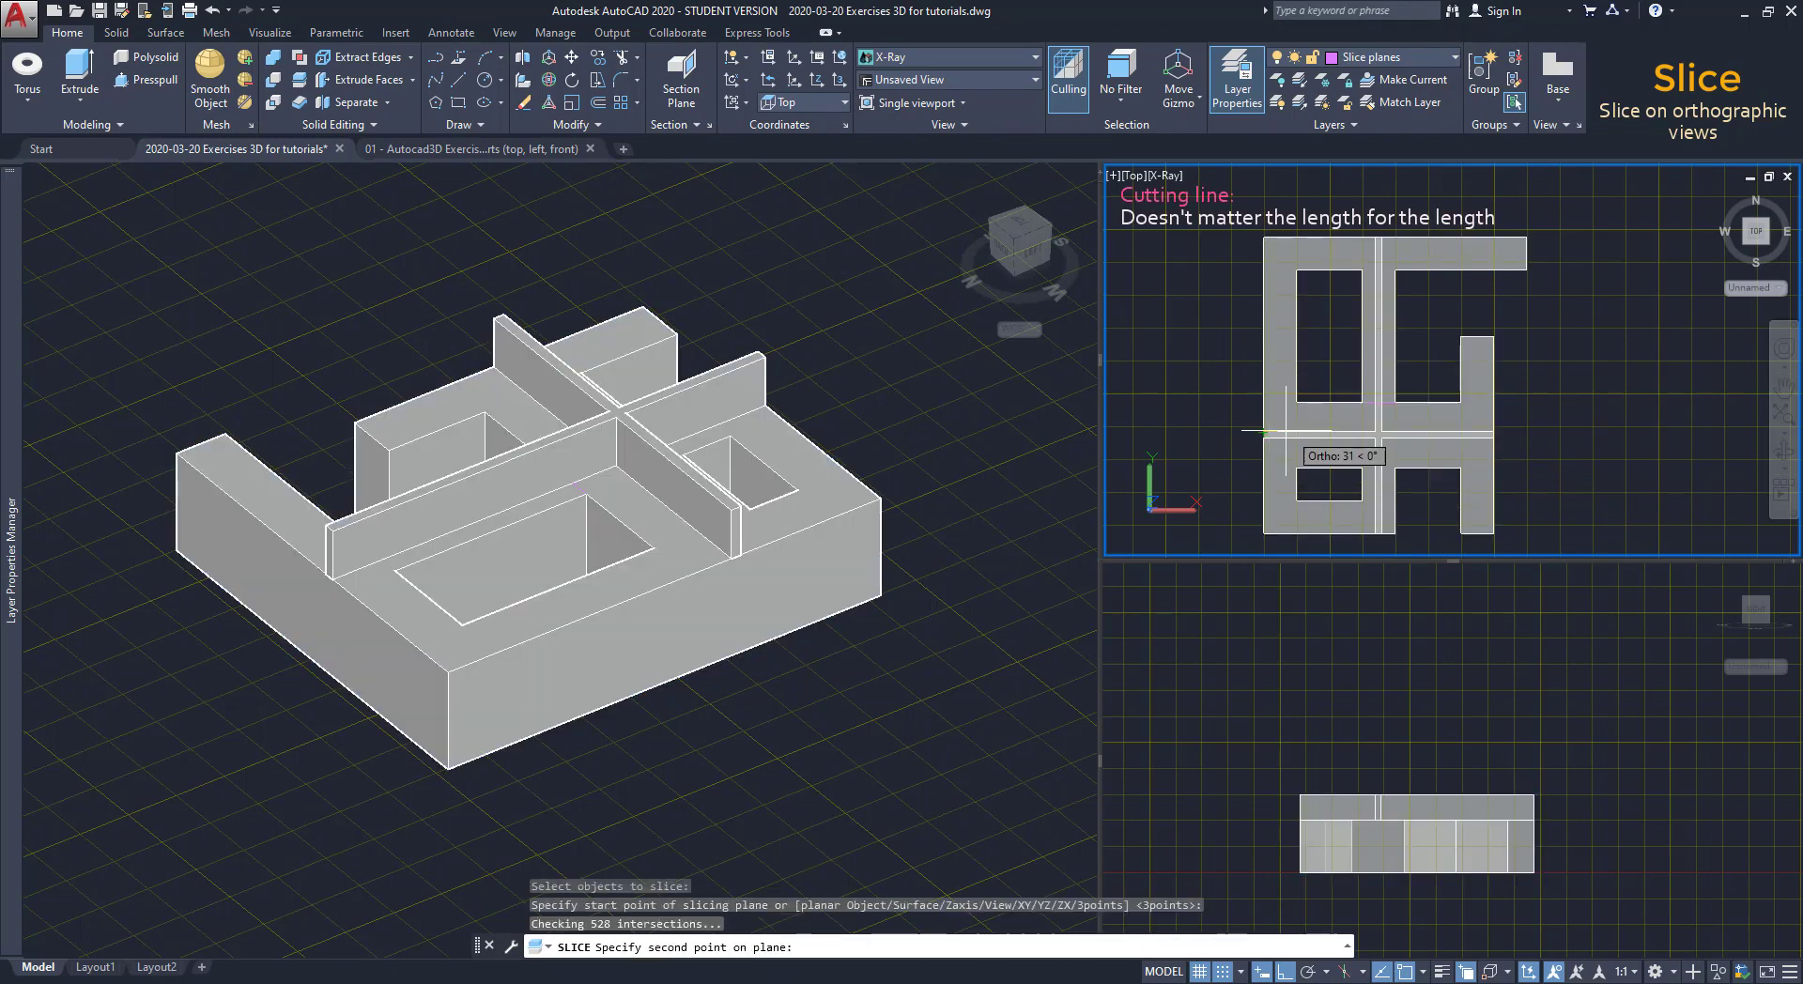
{"action": "left_click", "coordinate": [1320, 433]}
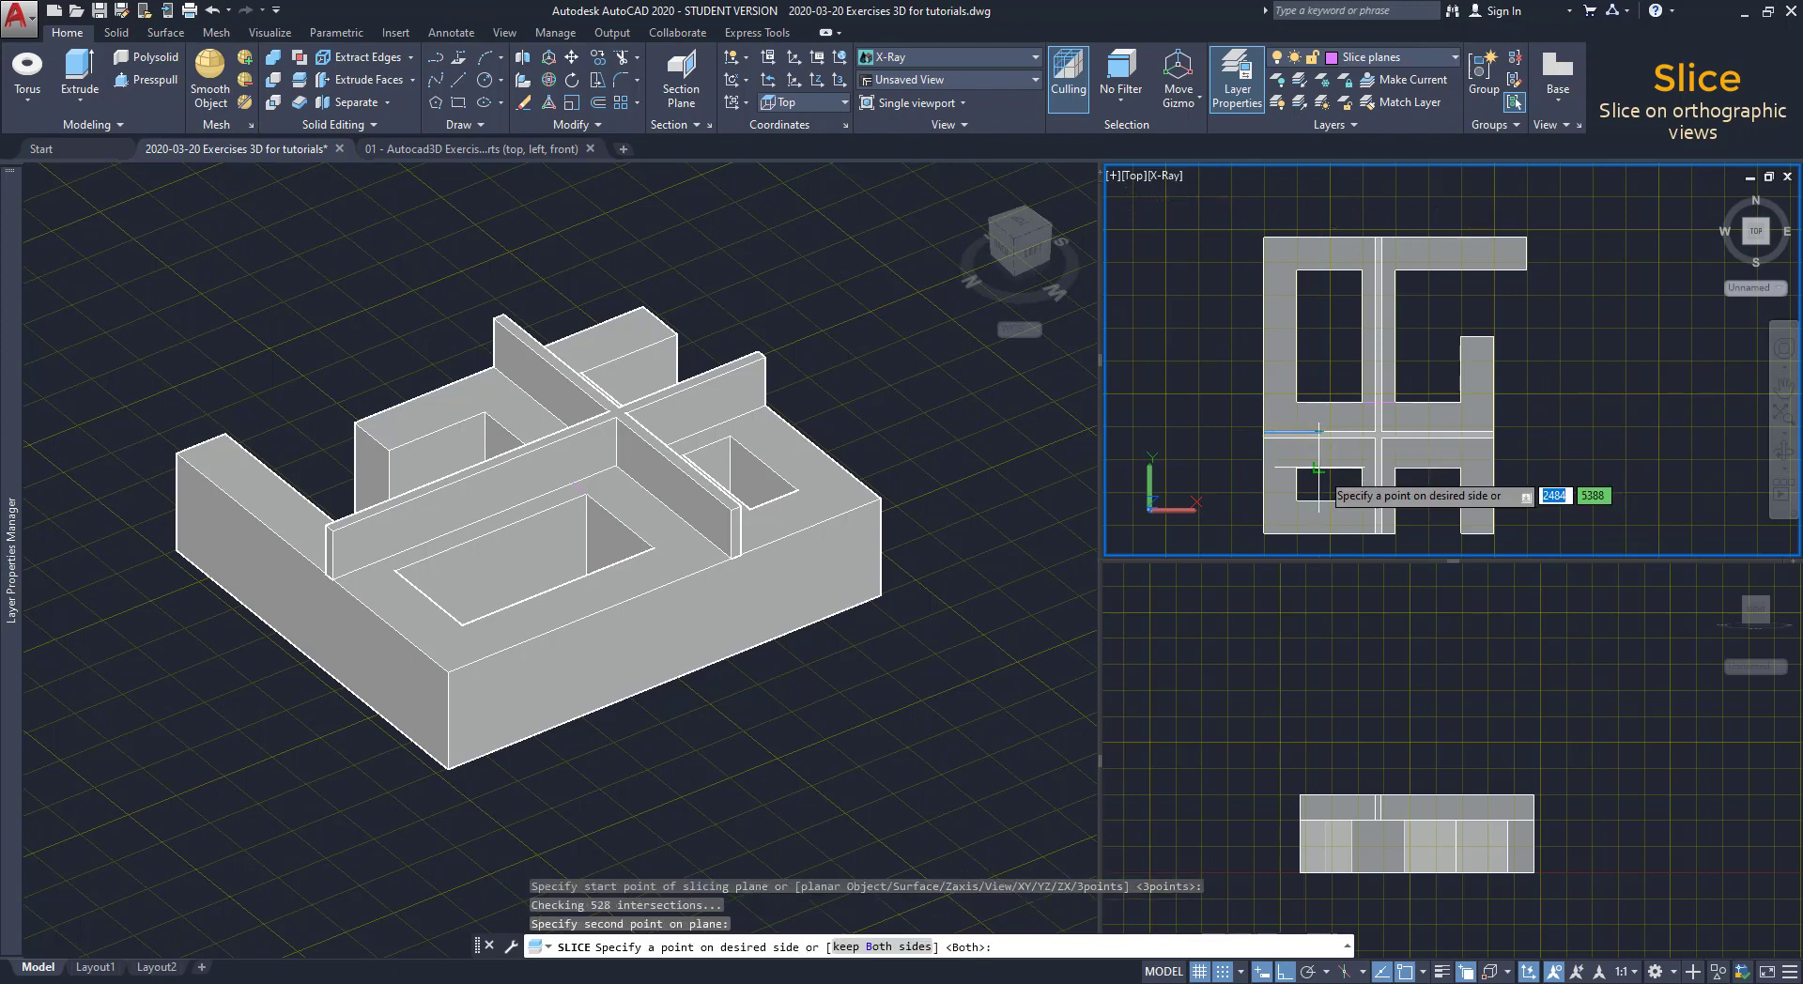
{"action": "left_click", "coordinate": [1320, 470]}
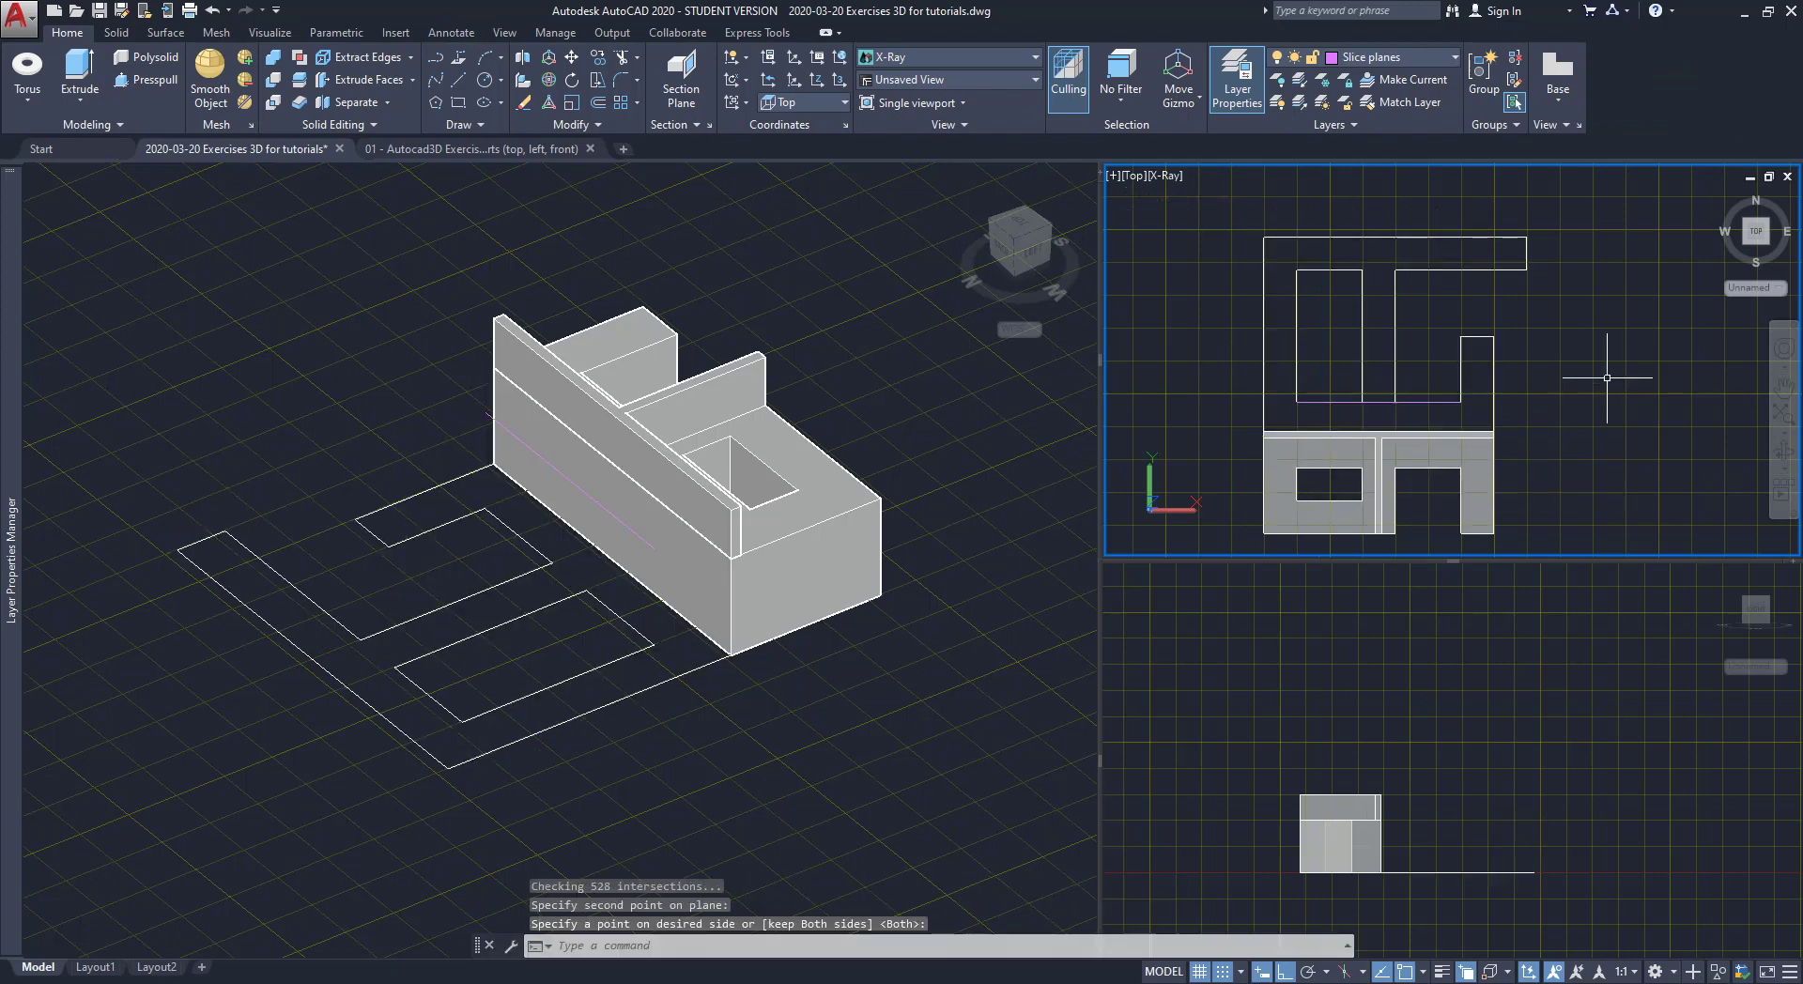